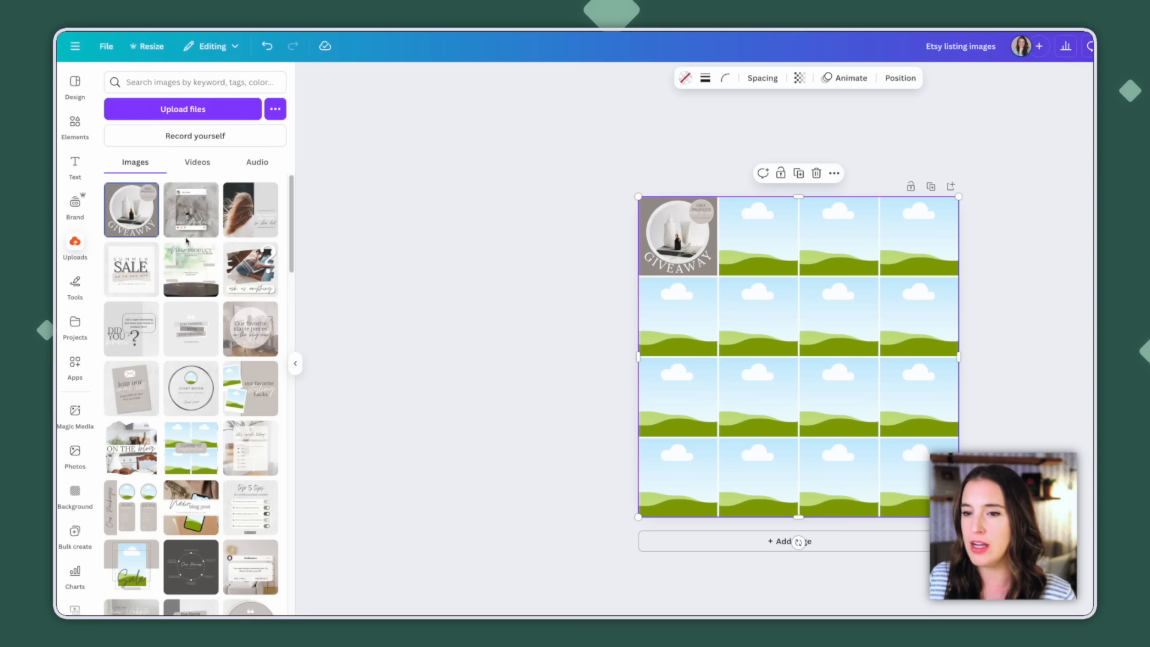
# Fill the empty cells of the 4-by-4 grid with the uploaded social media template images
pyautogui.moveTo(250, 210); pyautogui.dragTo(746, 243)
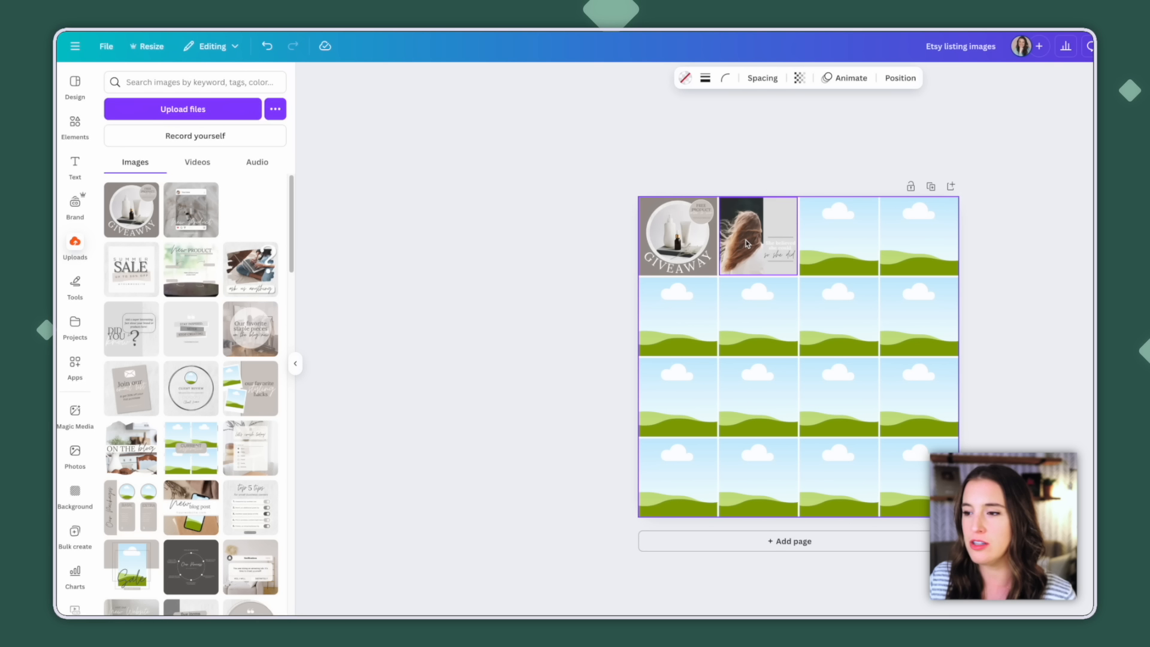
pyautogui.moveTo(206, 257); pyautogui.dragTo(853, 257)
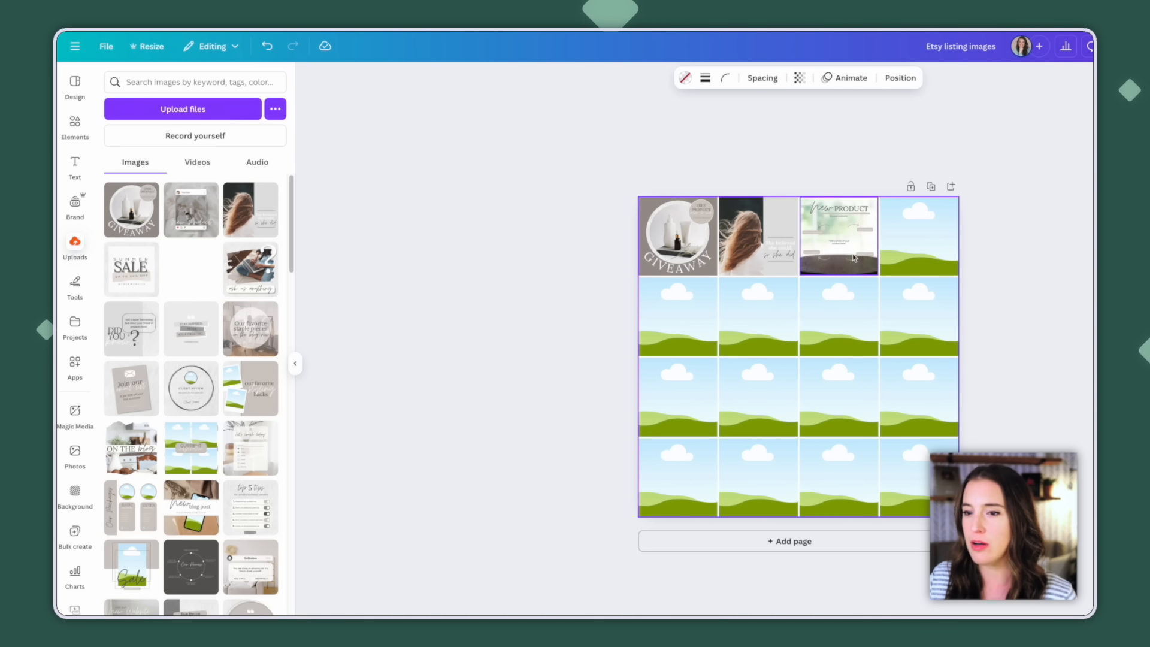
pyautogui.moveTo(192, 335); pyautogui.dragTo(908, 254)
pyautogui.moveTo(250, 328); pyautogui.dragTo(678, 317)
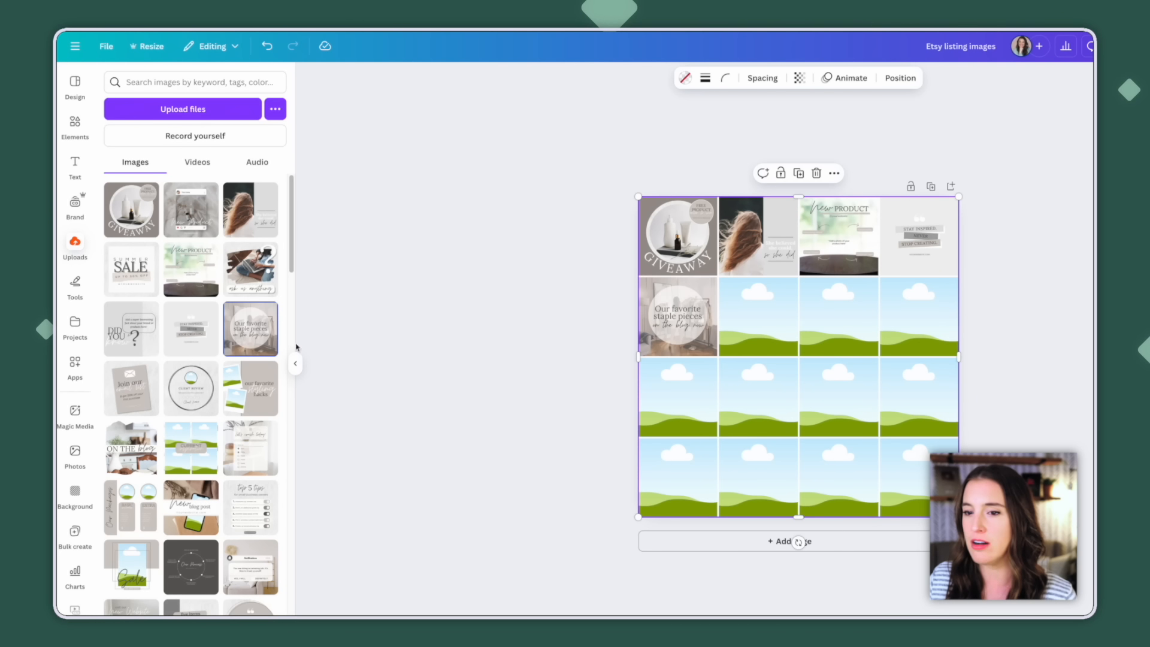
pyautogui.moveTo(133, 331); pyautogui.dragTo(758, 317)
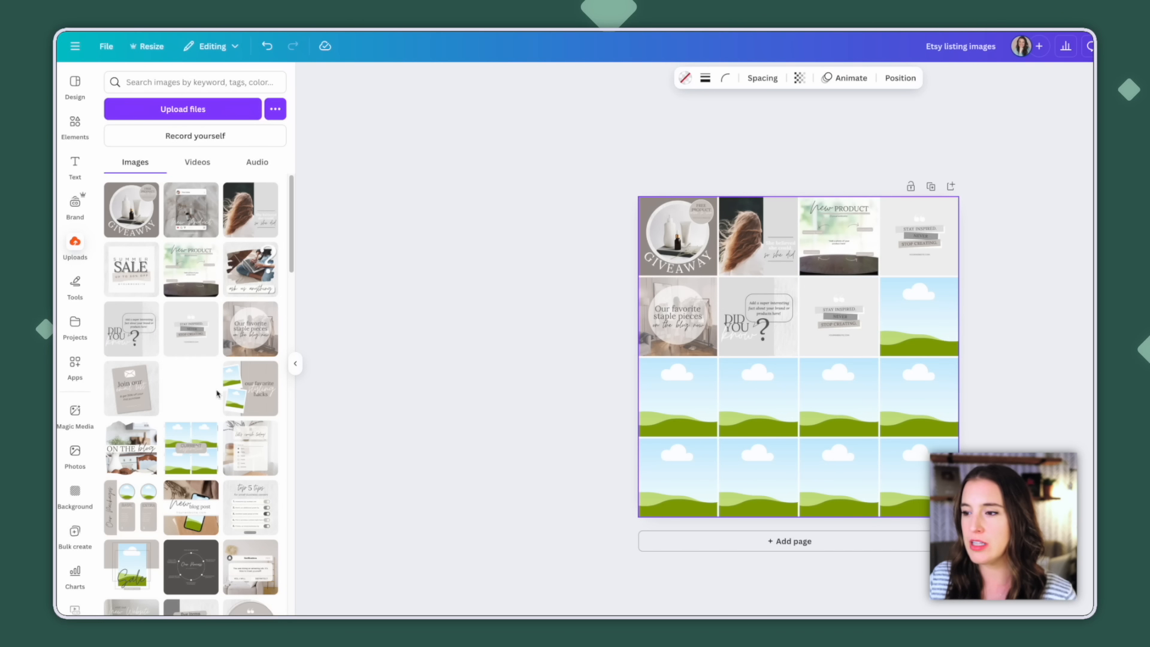
pyautogui.moveTo(200, 395); pyautogui.dragTo(919, 317)
pyautogui.moveTo(255, 388); pyautogui.dragTo(678, 397)
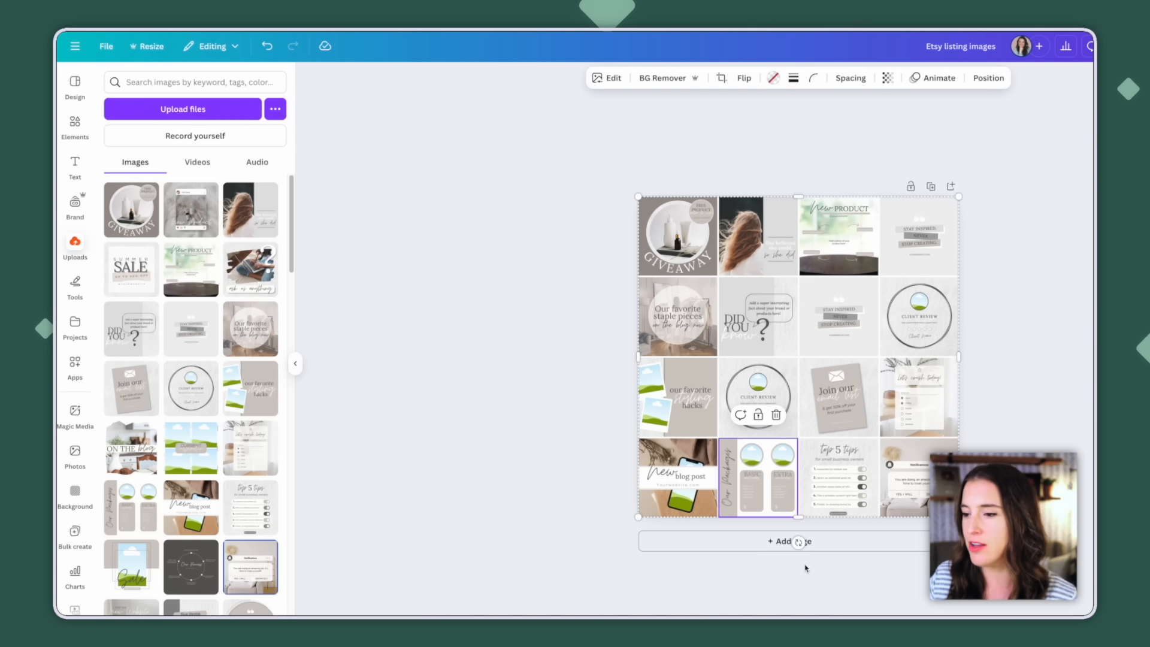
# Tilt the image grid counterclockwise and enlarge it so it covers the whole page
pyautogui.moveTo(798, 542); pyautogui.dragTo(864, 531)
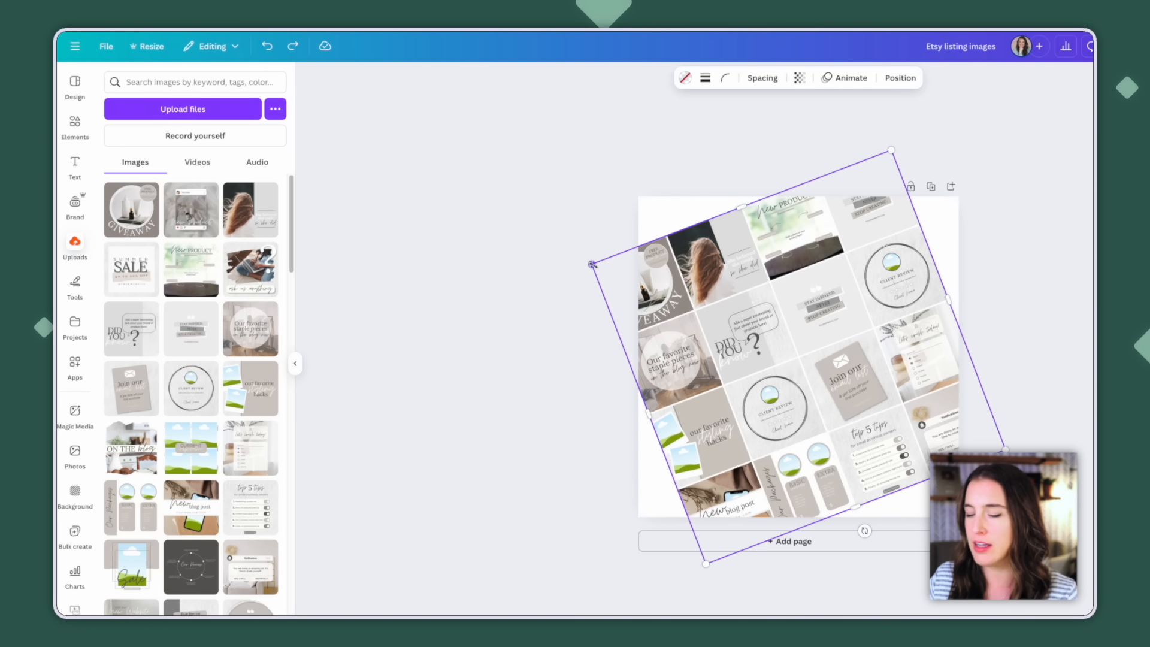
pyautogui.moveTo(590, 264); pyautogui.dragTo(501, 224)
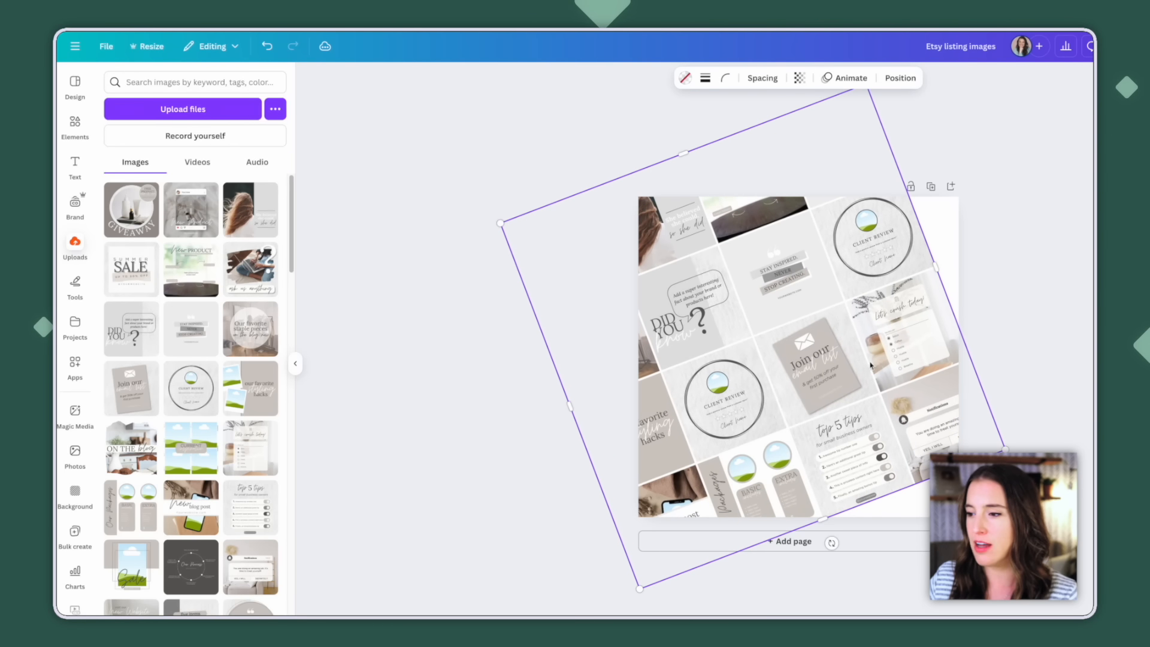
pyautogui.moveTo(1003, 448); pyautogui.dragTo(1084, 480)
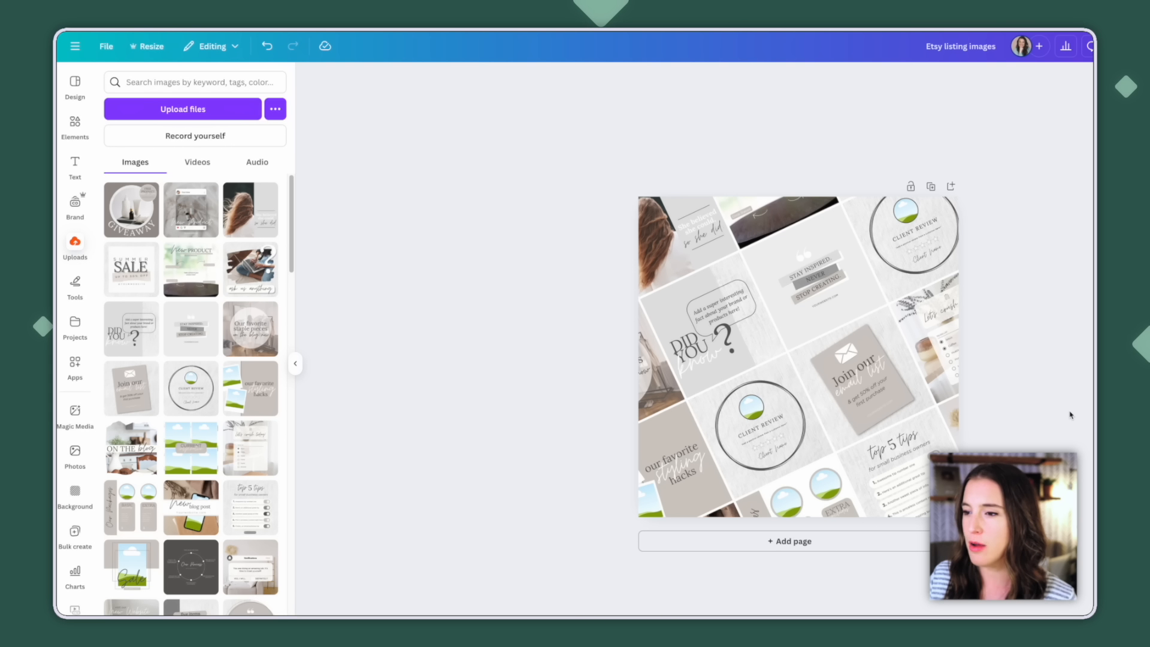
# Search the graphics for "brush stroke" and add the dark teal splattered stroke to the page
pyautogui.click(76, 129)
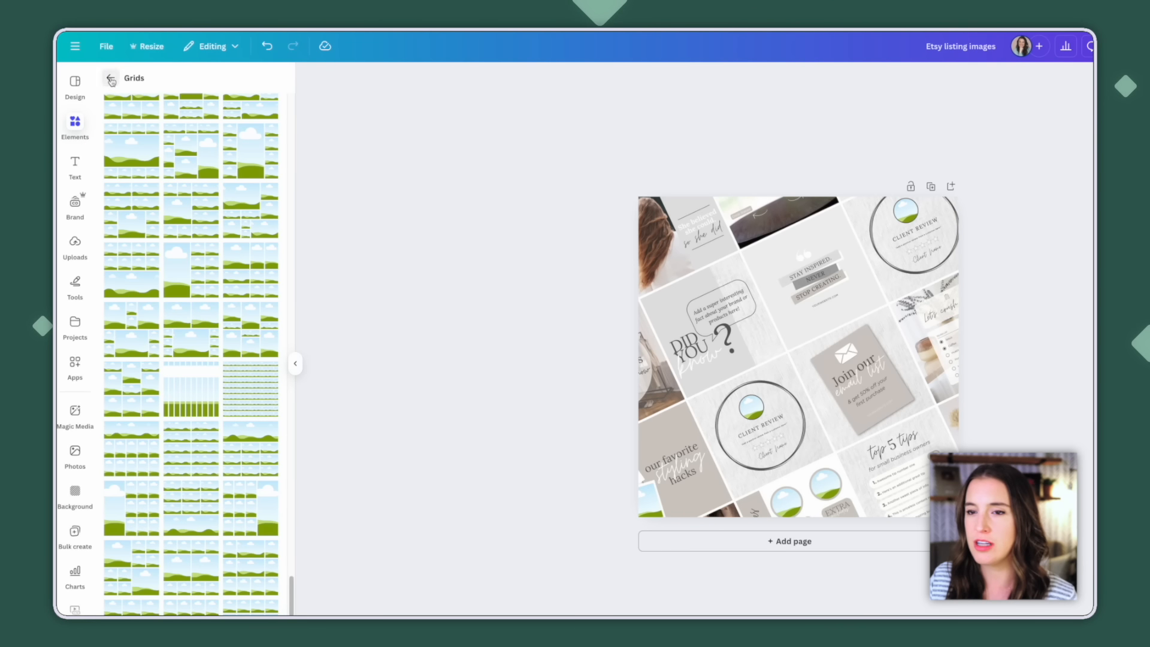
pyautogui.write('brush s')
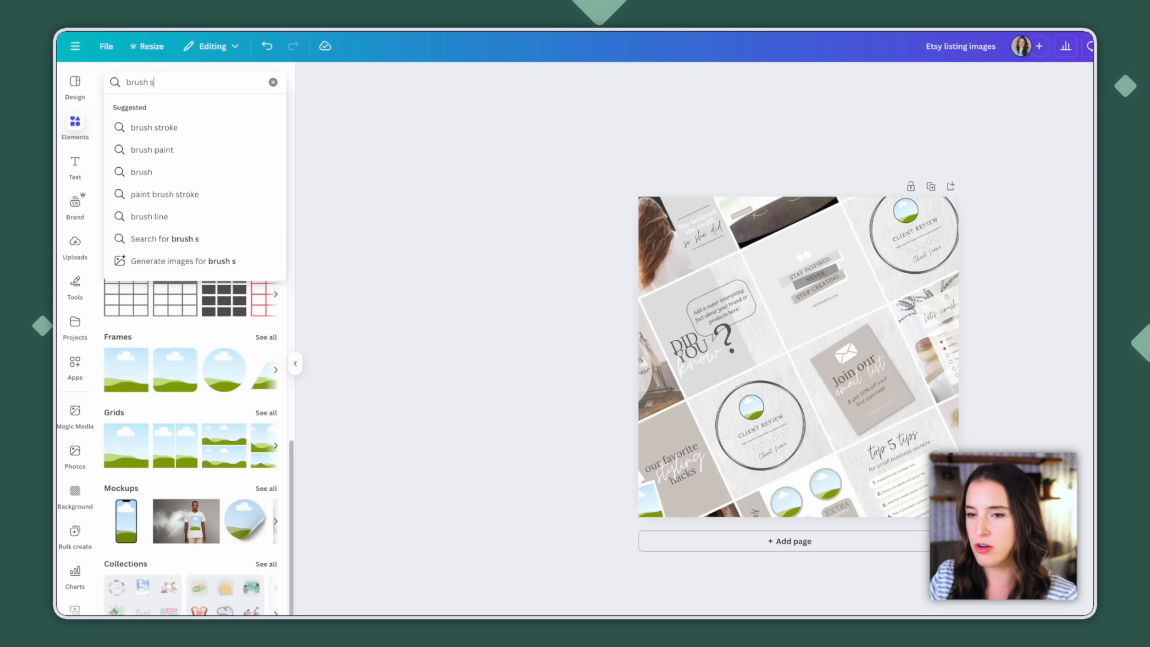
pyautogui.write('troke')
pyautogui.press('Return')
pyautogui.click(144, 108)
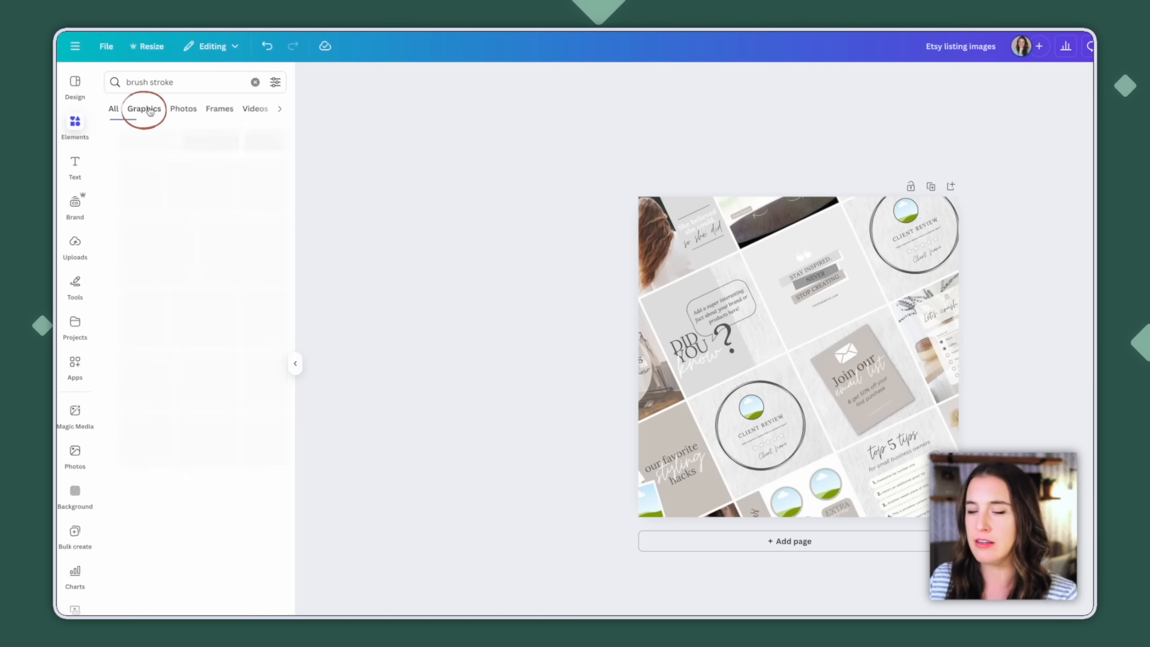
pyautogui.click(133, 291)
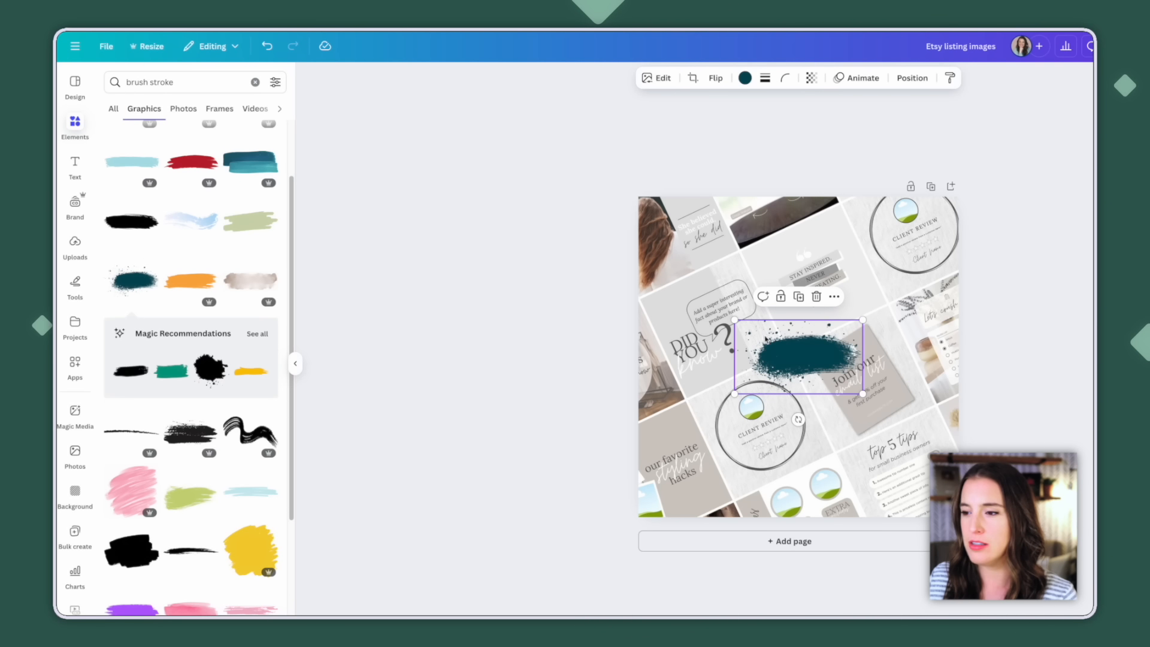
# Enlarge the brush stroke across the middle of the page and recolor it with the palette's dark mauve
pyautogui.moveTo(735, 319); pyautogui.dragTo(615, 251)
pyautogui.moveTo(613, 466); pyautogui.dragTo(566, 488)
pyautogui.moveTo(788, 378); pyautogui.dragTo(783, 358)
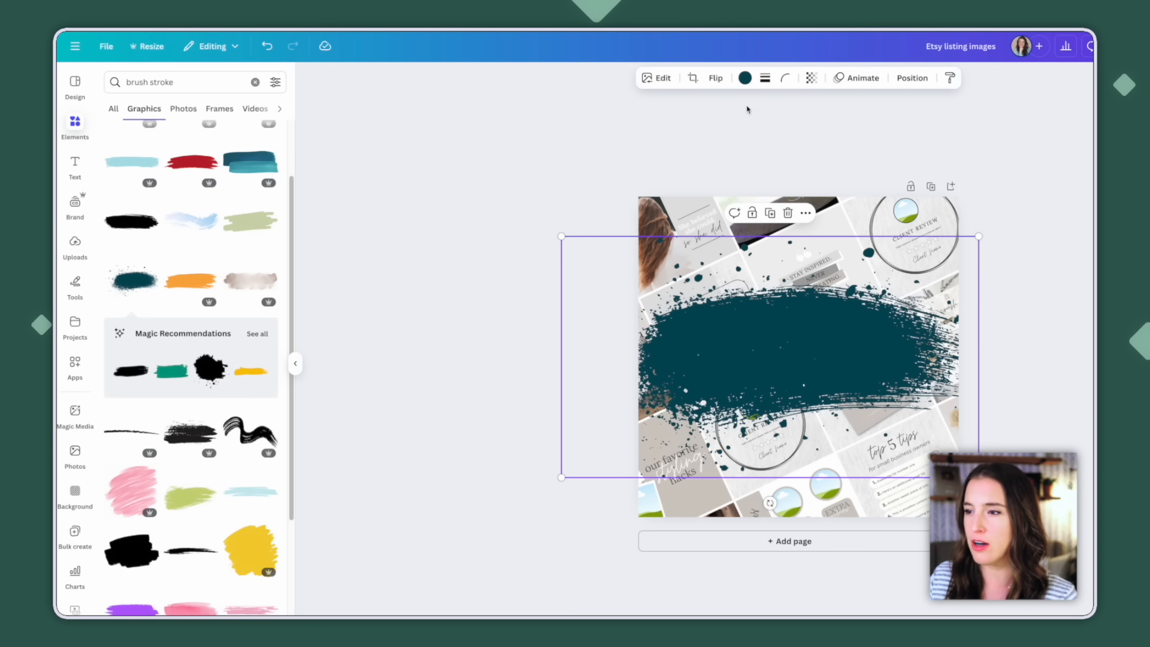
pyautogui.click(744, 78)
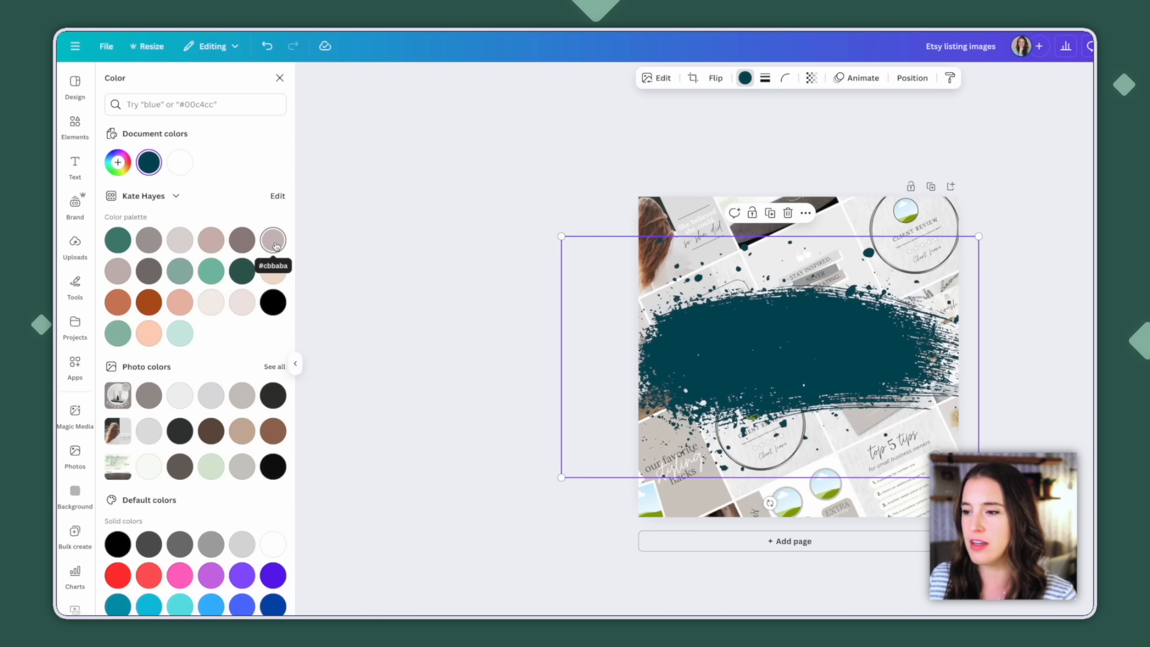
pyautogui.click(242, 239)
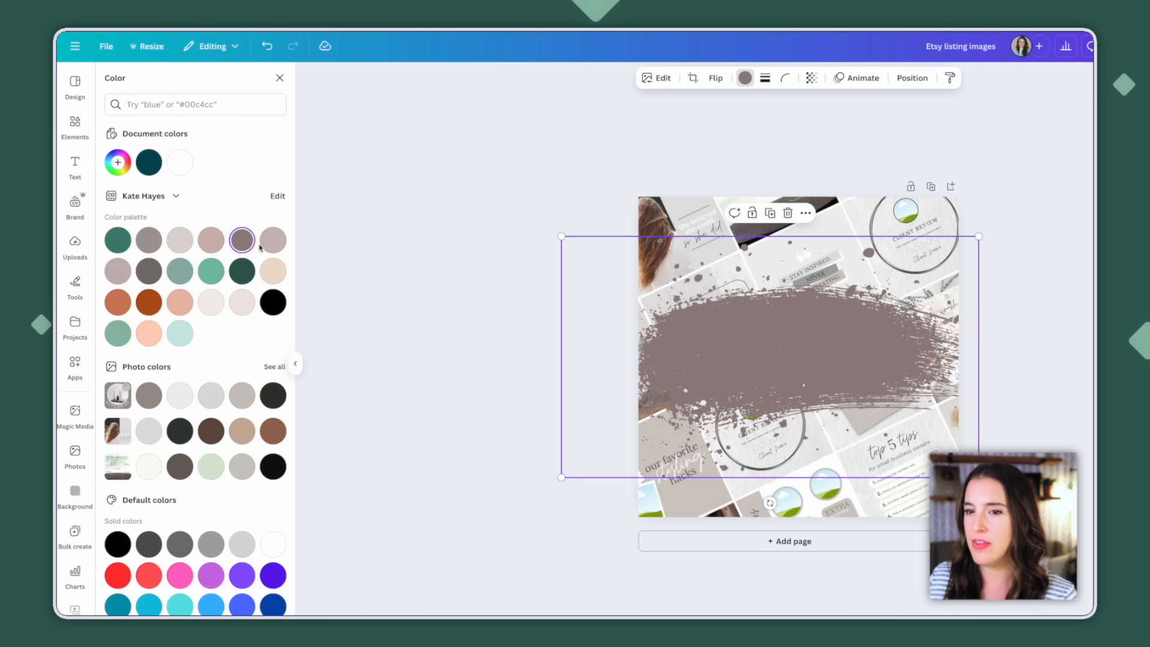
# Add the text "200 Instagram Posts and Stories", enlarge it to size 131 and center it over the brush stroke
pyautogui.click(75, 173)
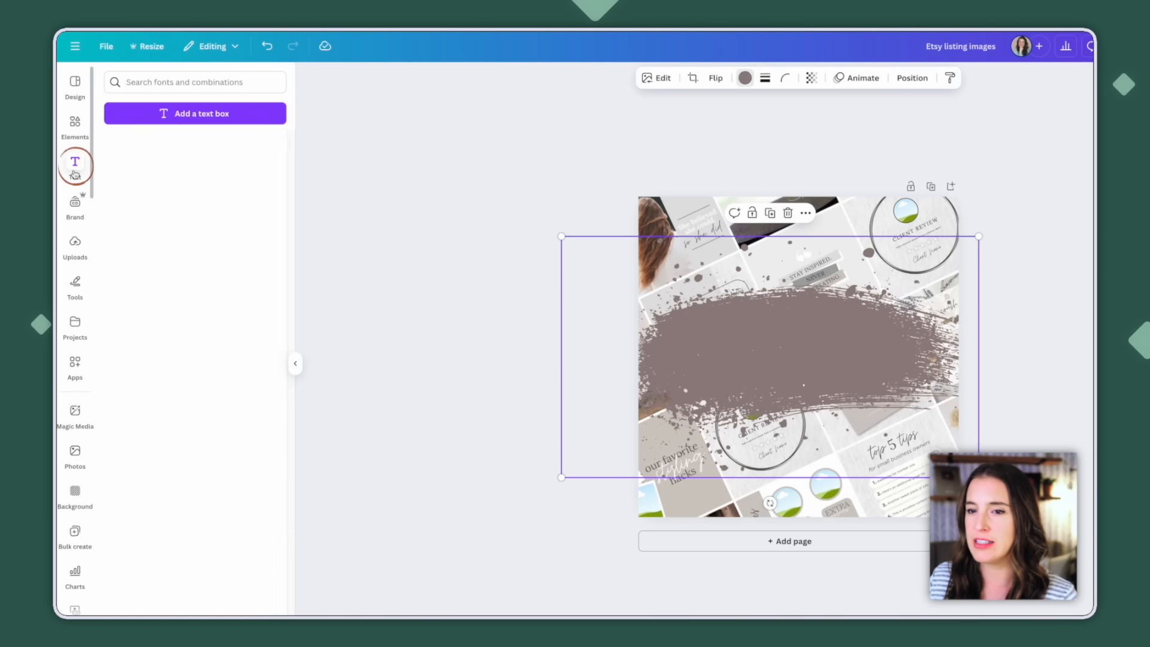
pyautogui.click(197, 114)
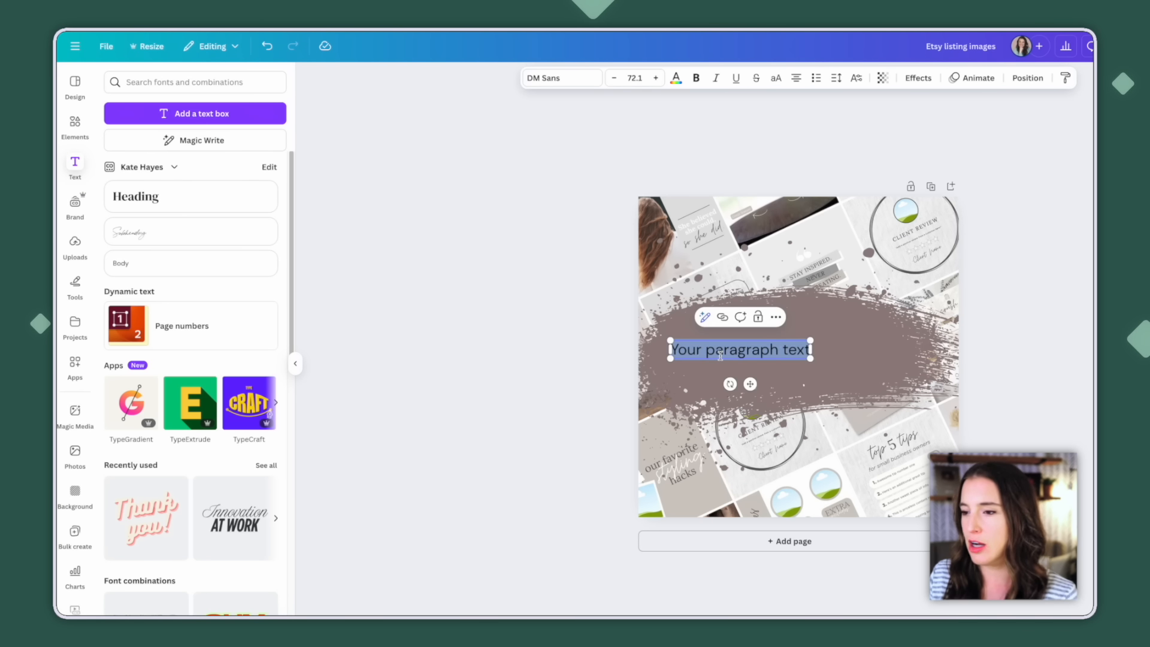
pyautogui.write('200')
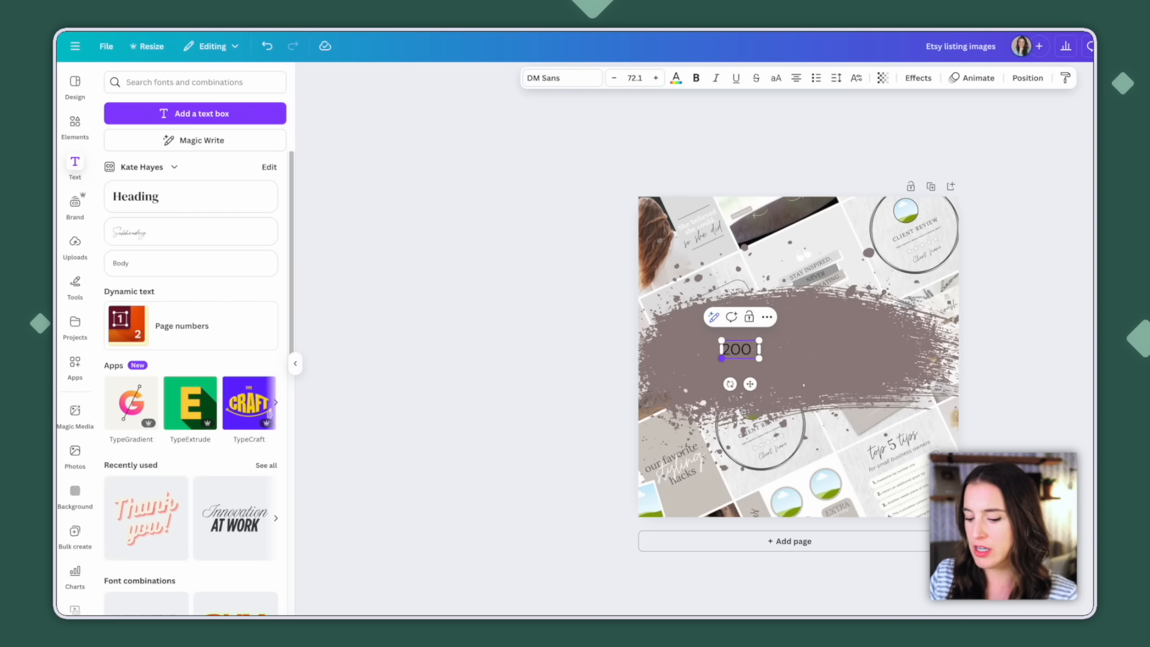
pyautogui.write(' Instagram Posts and Stories')
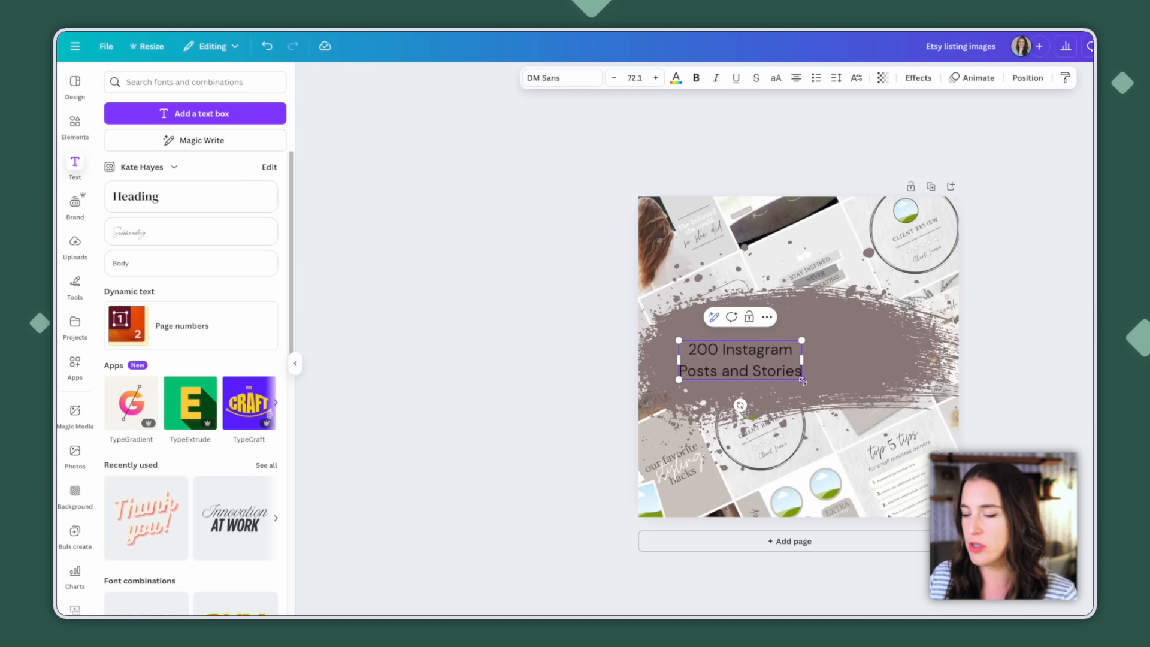
pyautogui.moveTo(801, 379); pyautogui.dragTo(902, 412)
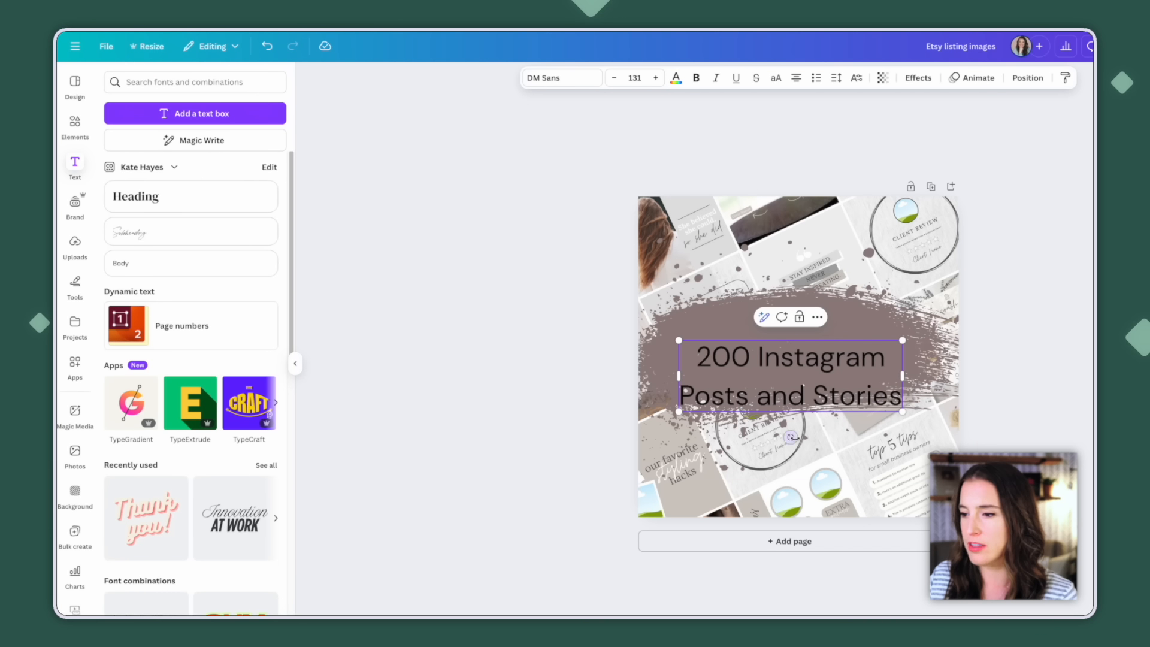
pyautogui.moveTo(812, 393); pyautogui.dragTo(808, 369)
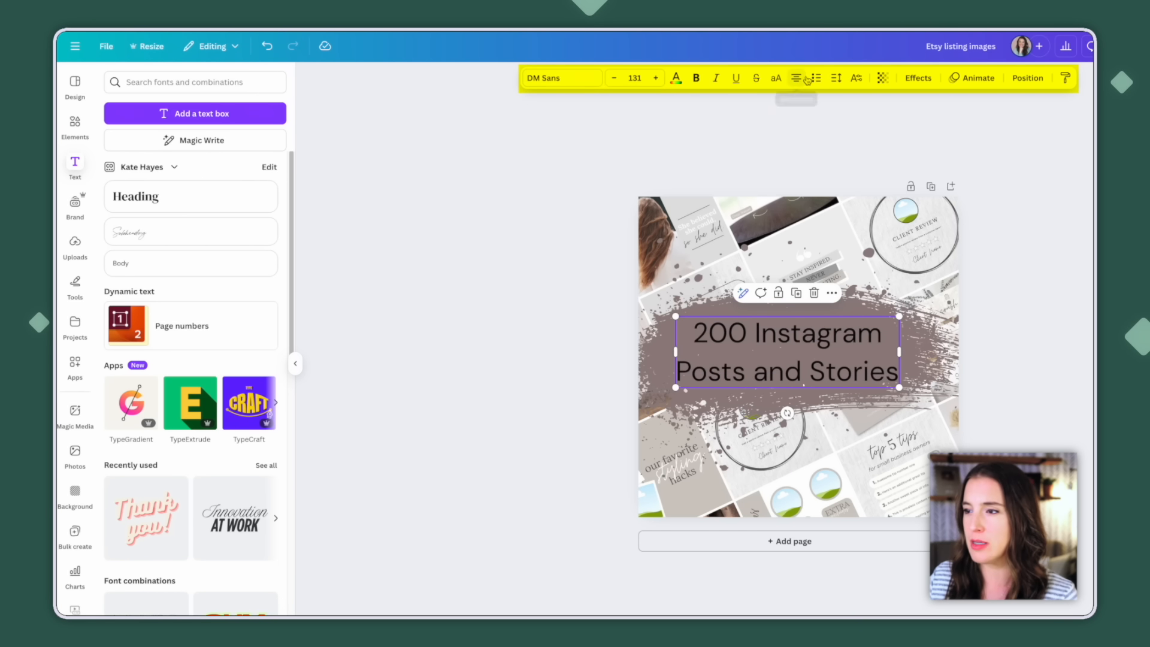
# Style the heading in white League Spartan with slightly tighter line spacing and the Shadow effect
pyautogui.click(560, 77)
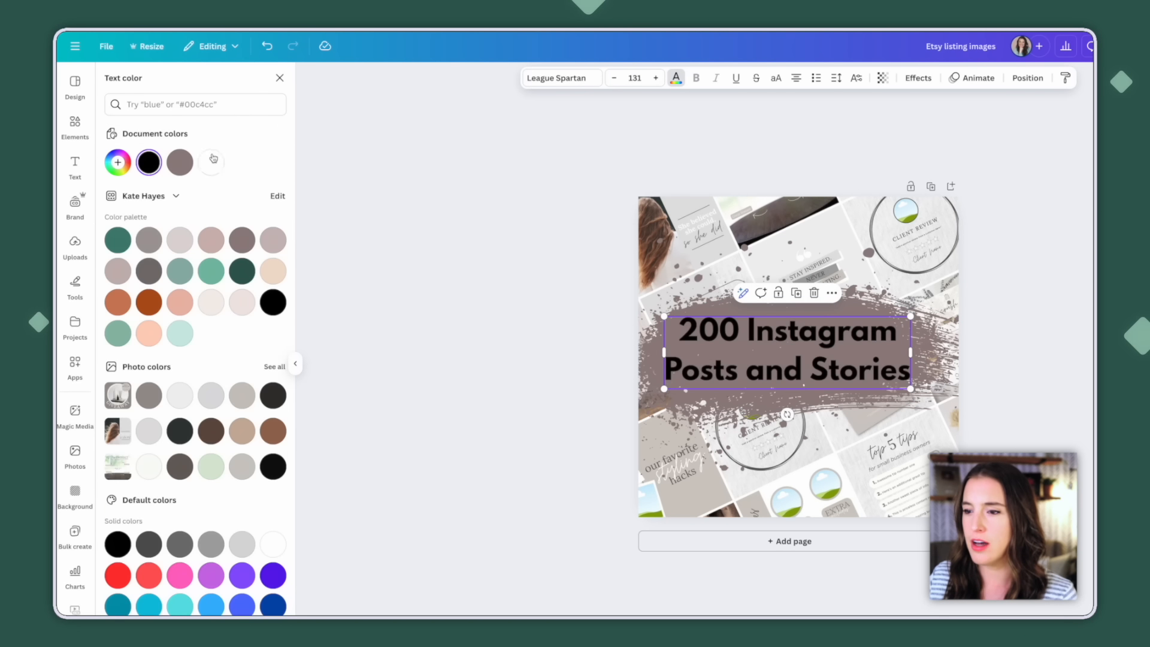
pyautogui.click(835, 79)
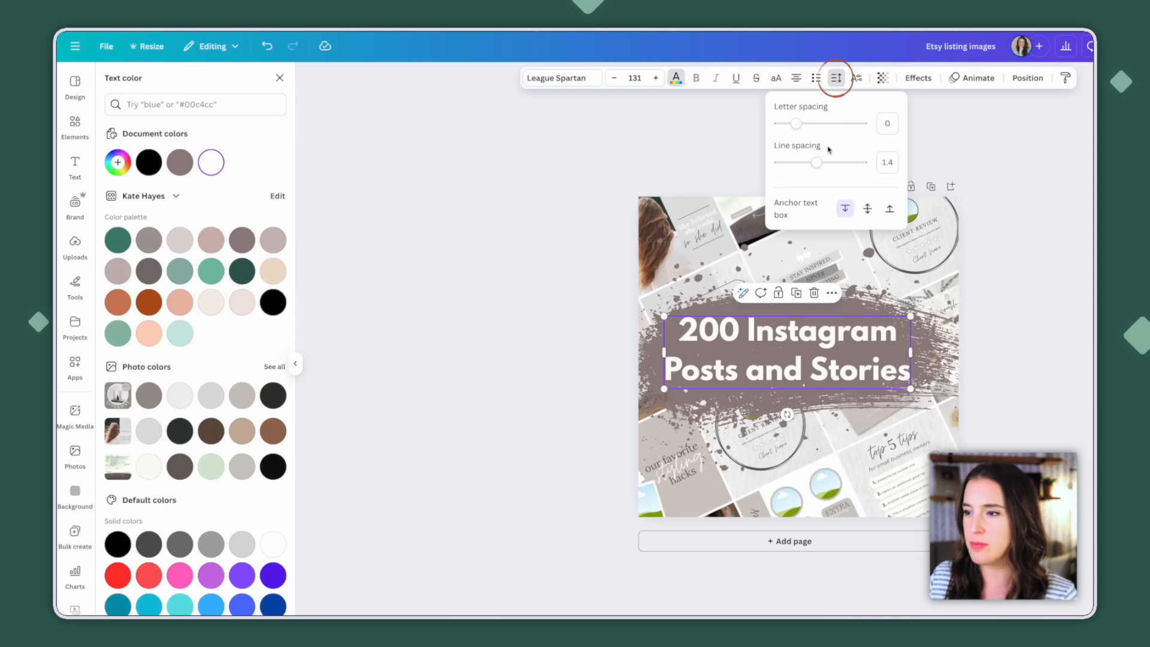
pyautogui.moveTo(816, 162); pyautogui.dragTo(812, 162)
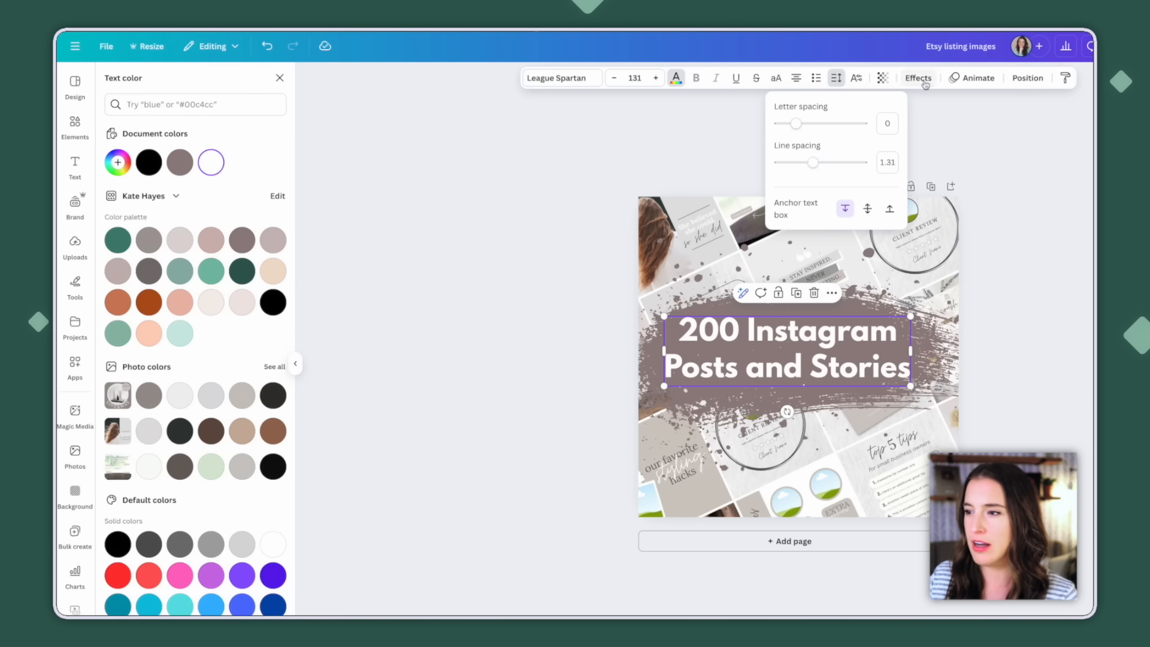
pyautogui.click(924, 79)
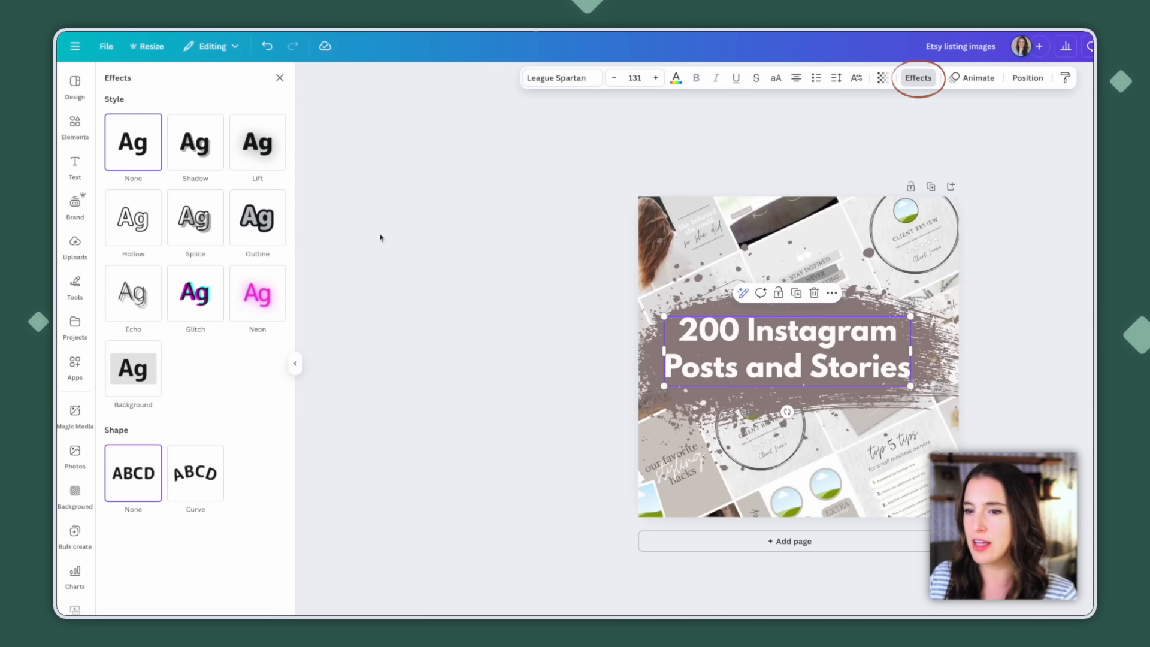
pyautogui.click(209, 162)
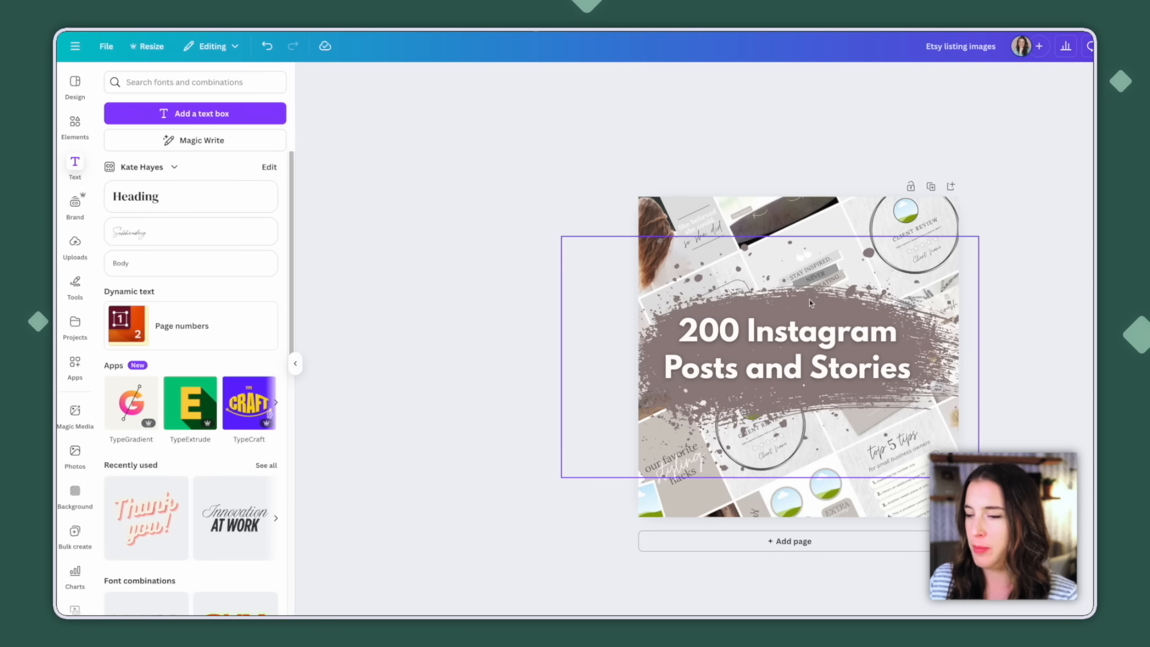
# Make the mauve brush stroke behind the heading slightly transparent
pyautogui.click(809, 300)
pyautogui.click(811, 77)
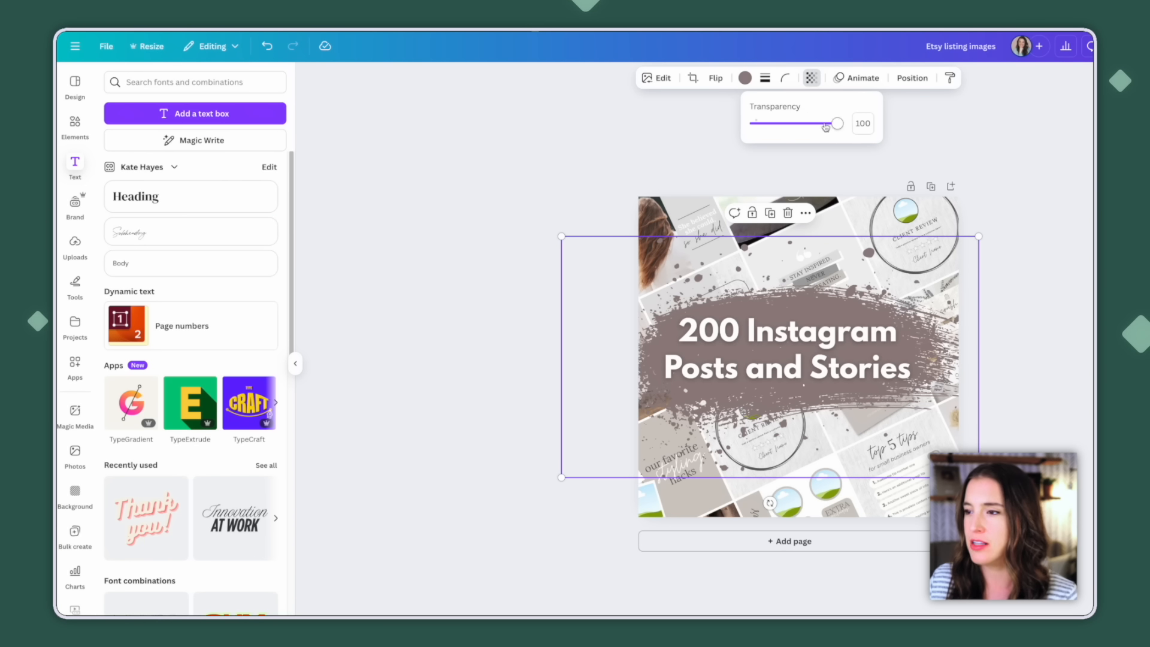
pyautogui.moveTo(836, 123); pyautogui.dragTo(824, 126)
pyautogui.click(964, 143)
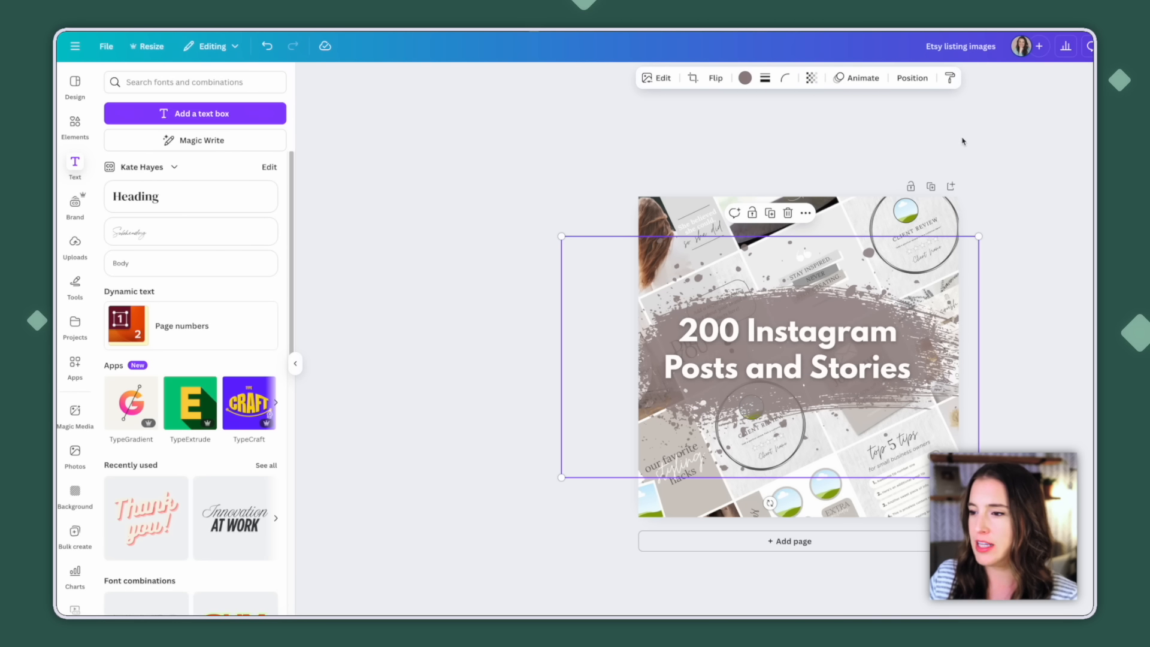
pyautogui.click(1017, 279)
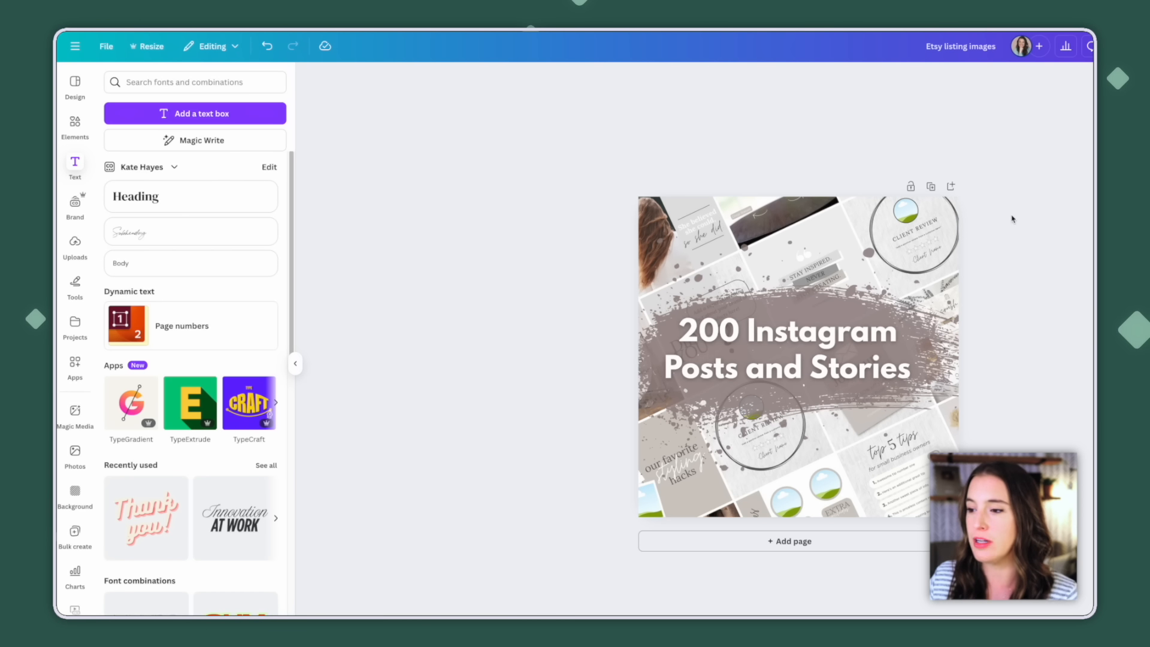
# Add a second page and set its background to the palette's light mauve
pyautogui.click(795, 541)
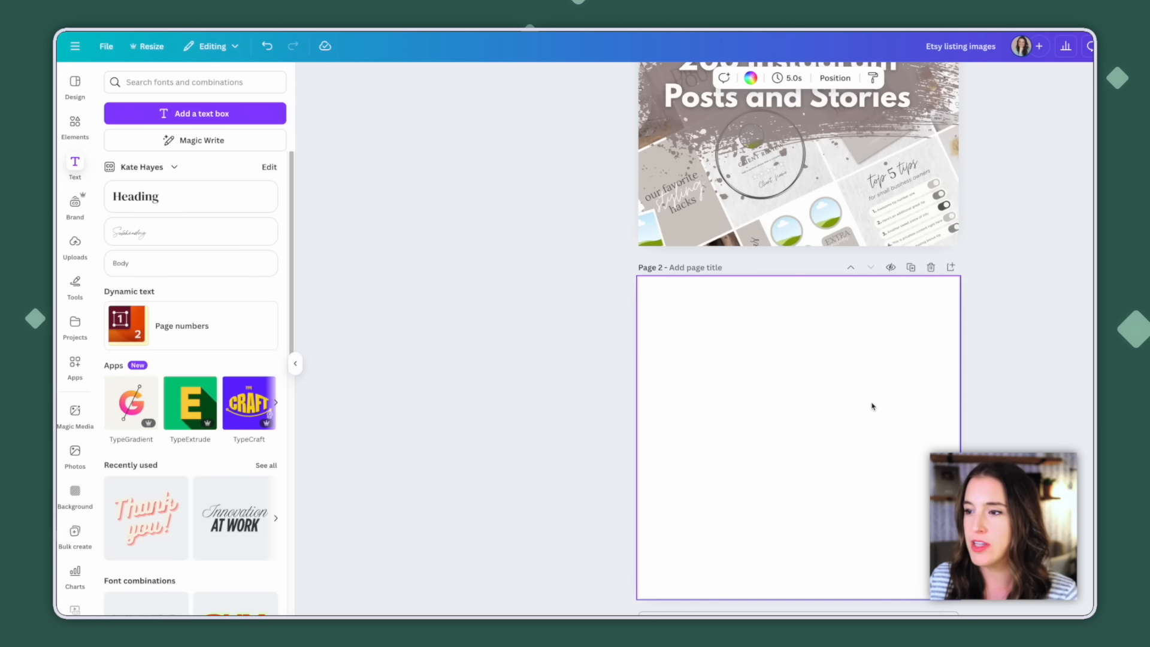
pyautogui.click(751, 78)
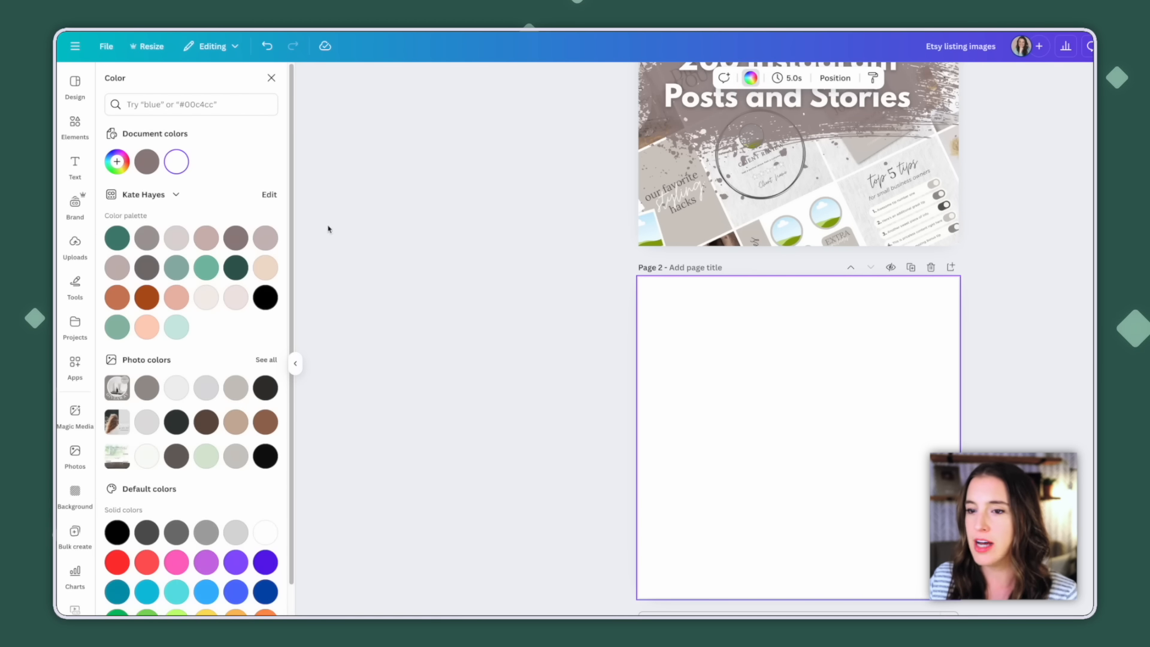
pyautogui.click(269, 268)
pyautogui.click(265, 238)
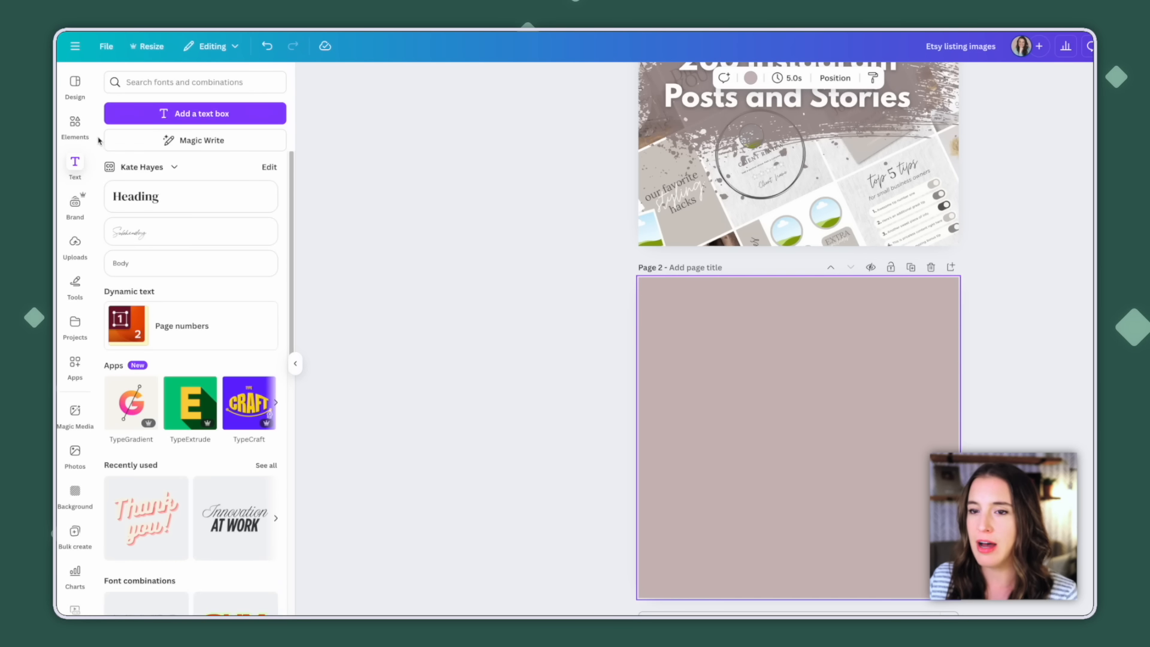
# Search the elements for "phone" and limit the results to frames
pyautogui.click(75, 129)
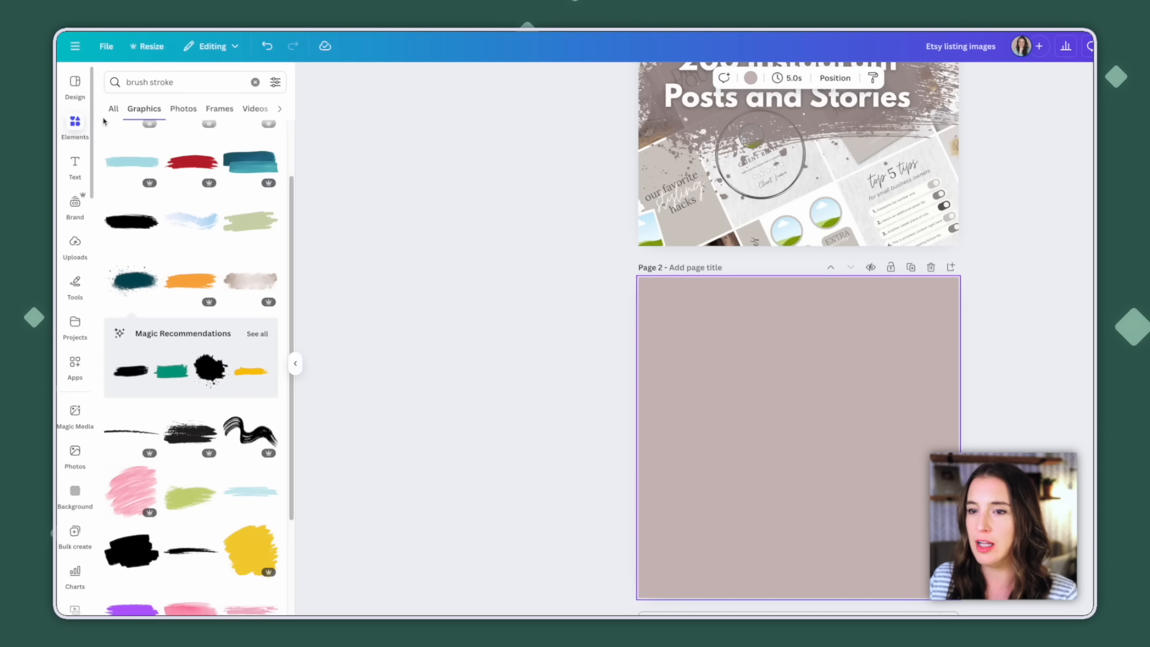
pyautogui.click(255, 82)
pyautogui.write('phone')
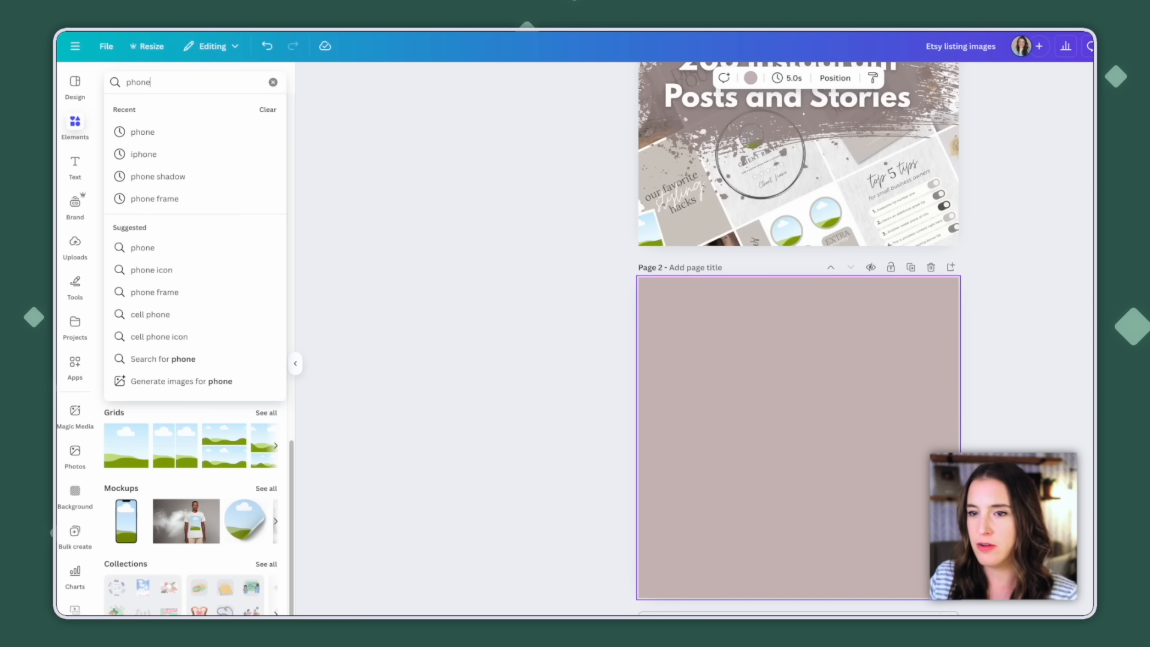
pyautogui.press('Return')
pyautogui.click(183, 109)
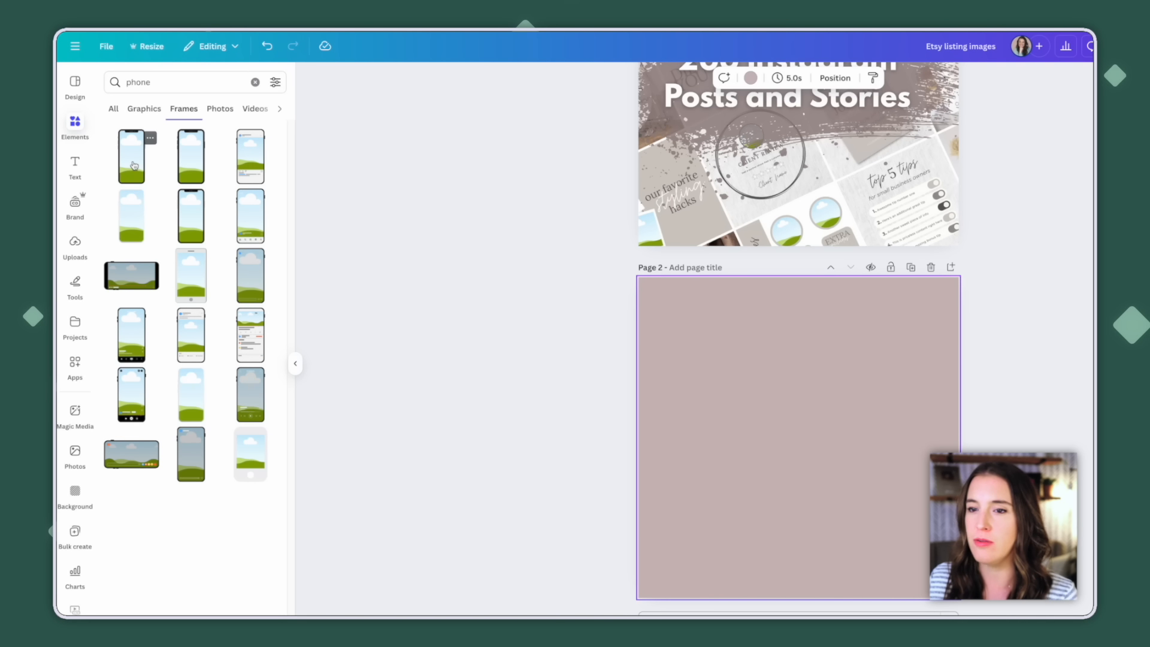
# Add the black notched phone frame to page 2, shrink it and place it near the page's left edge
pyautogui.click(132, 163)
pyautogui.moveTo(800, 425); pyautogui.dragTo(710, 372)
pyautogui.moveTo(750, 465); pyautogui.dragTo(698, 447)
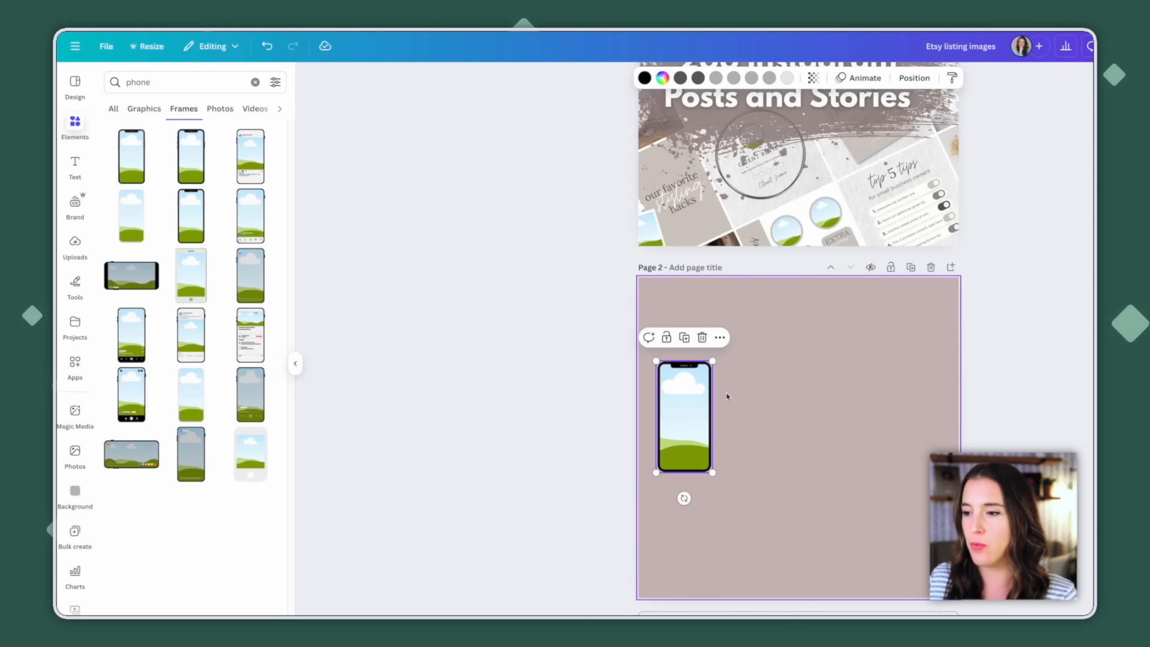
# Search the elements for "shadow" and limit the results to graphics
pyautogui.click(732, 393)
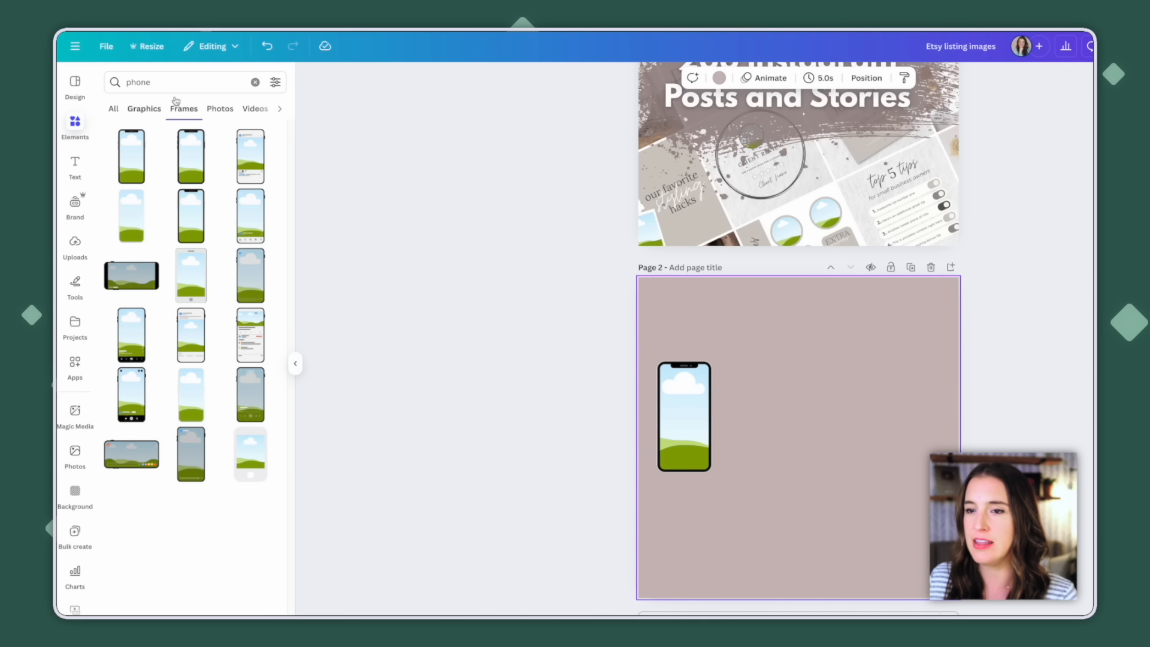
pyautogui.click(255, 82)
pyautogui.write('shadow')
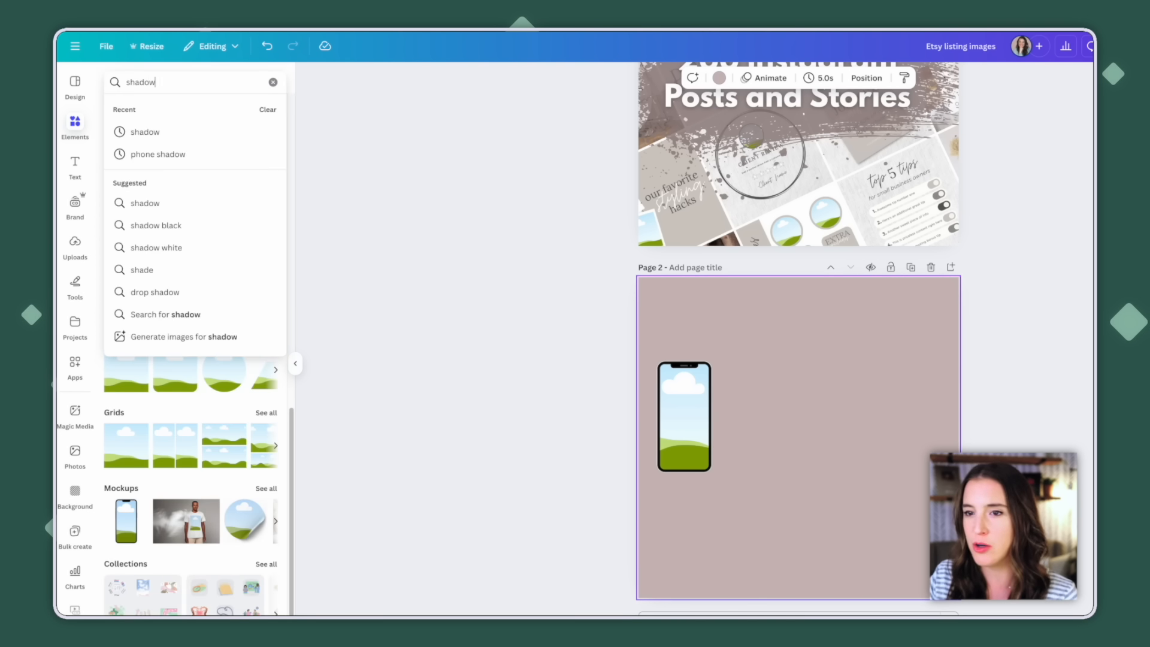
pyautogui.press('Return')
pyautogui.click(142, 113)
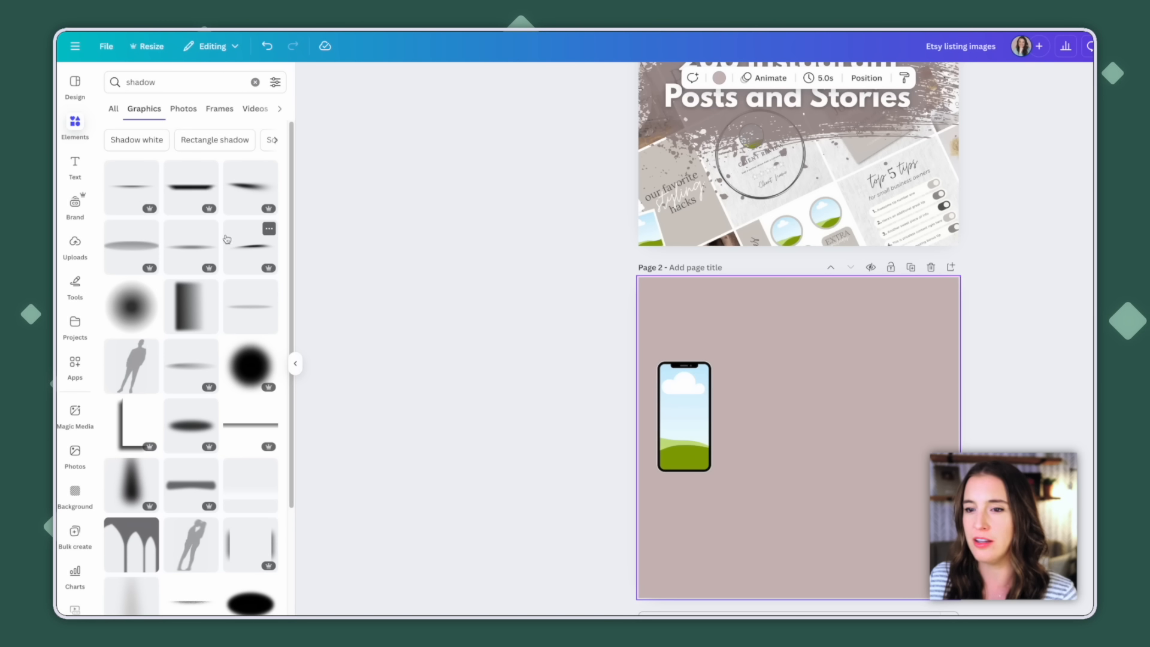
# Add the dark horizontal shadow graphic to page 2, shrink it to about the phone's width and place it under the phone
pyautogui.click(209, 209)
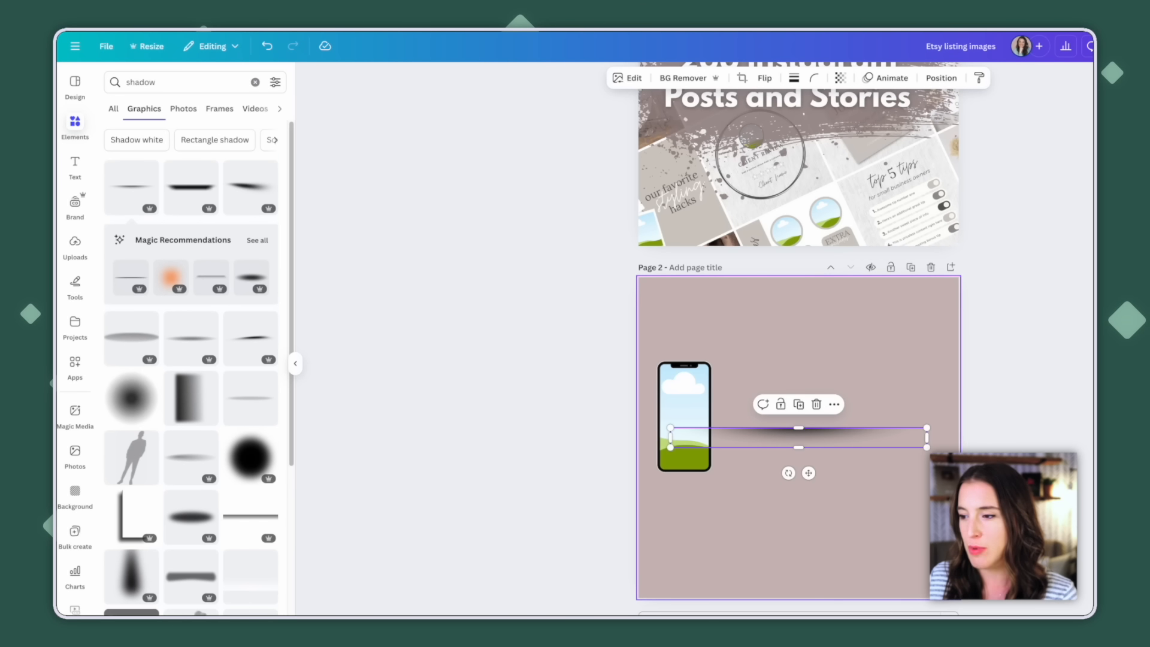
pyautogui.moveTo(925, 426); pyautogui.dragTo(711, 474)
pyautogui.moveTo(688, 502); pyautogui.dragTo(693, 502)
pyautogui.click(770, 499)
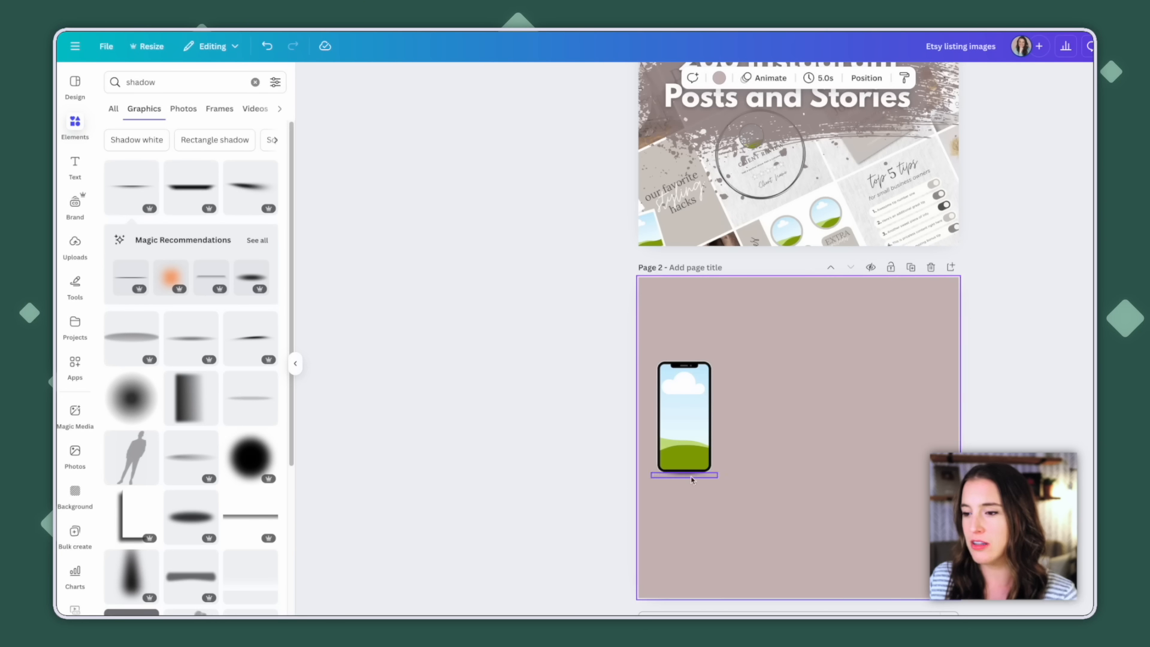
# Add the thinner, softer shadow graphic and fit it directly beneath the phone's bottom edge
pyautogui.scroll(3, 684, 473)
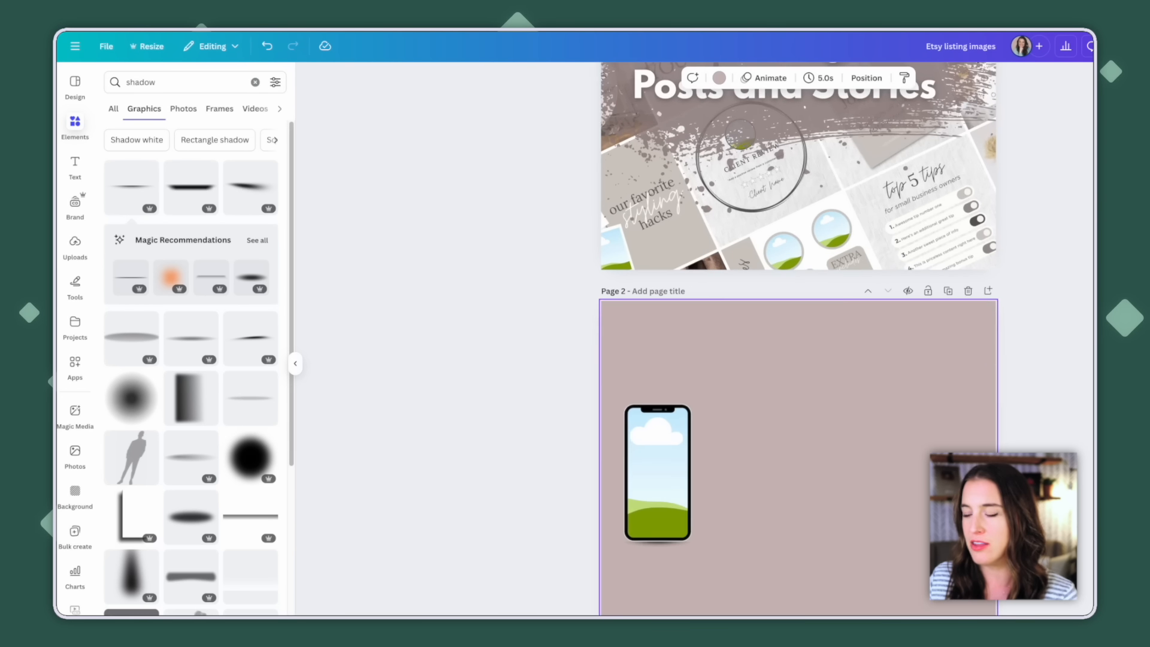
pyautogui.scroll(-2, 659, 446)
pyautogui.click(658, 446)
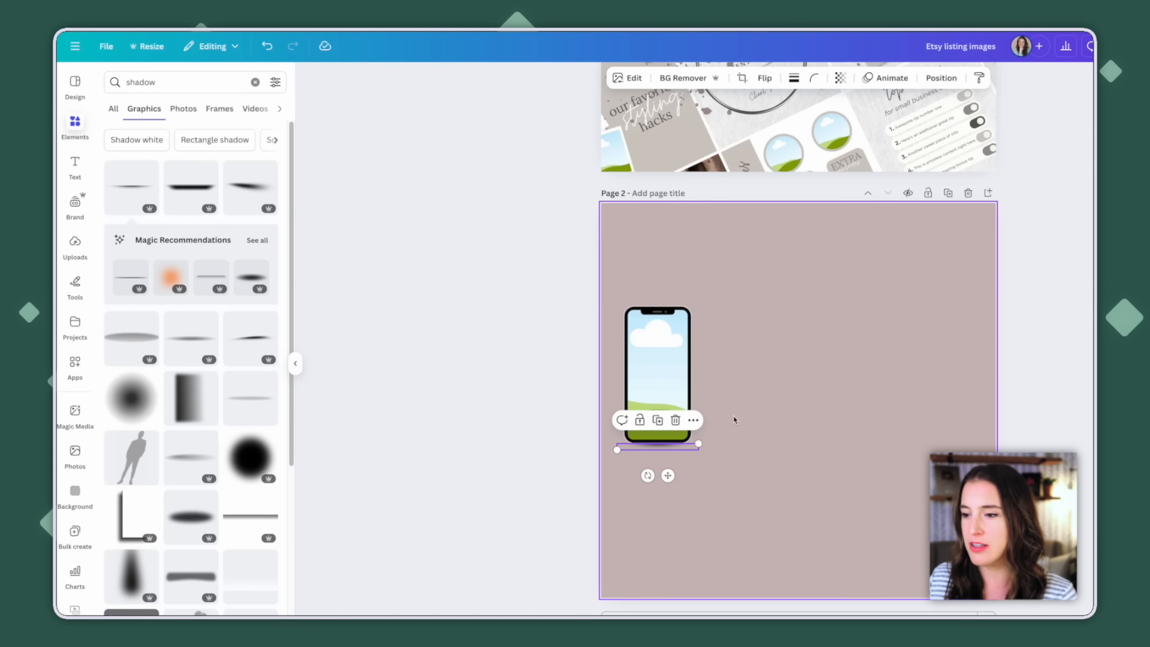
pyautogui.moveTo(698, 444); pyautogui.dragTo(665, 481)
pyautogui.click(685, 455)
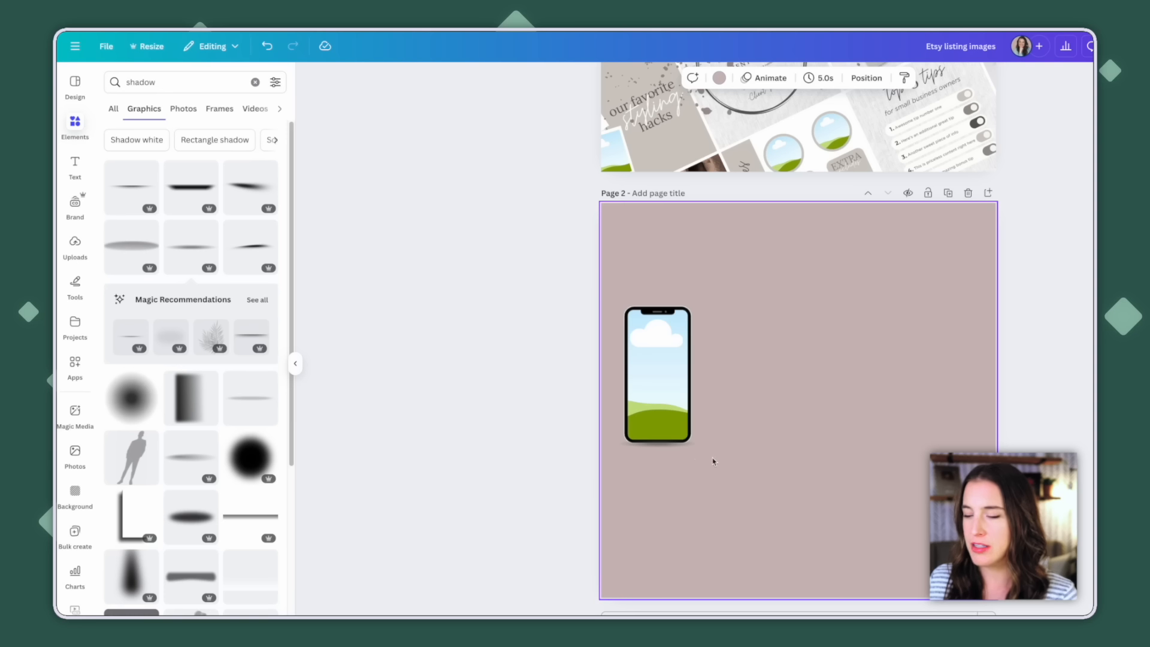
# Group the phone with its shadow, duplicate the group and place the copy beside the original
pyautogui.moveTo(711, 460); pyautogui.dragTo(692, 378)
pyautogui.click(613, 282)
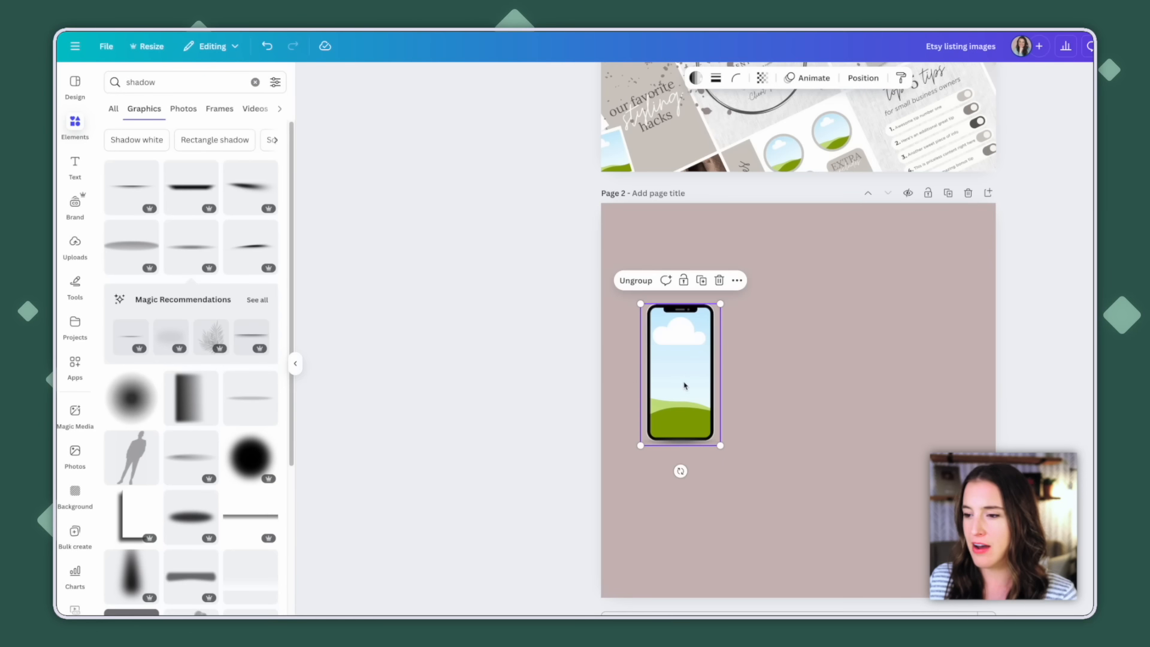
pyautogui.click(702, 281)
pyautogui.moveTo(715, 360); pyautogui.dragTo(768, 358)
pyautogui.moveTo(682, 393); pyautogui.dragTo(669, 393)
pyautogui.moveTo(750, 390); pyautogui.dragTo(733, 389)
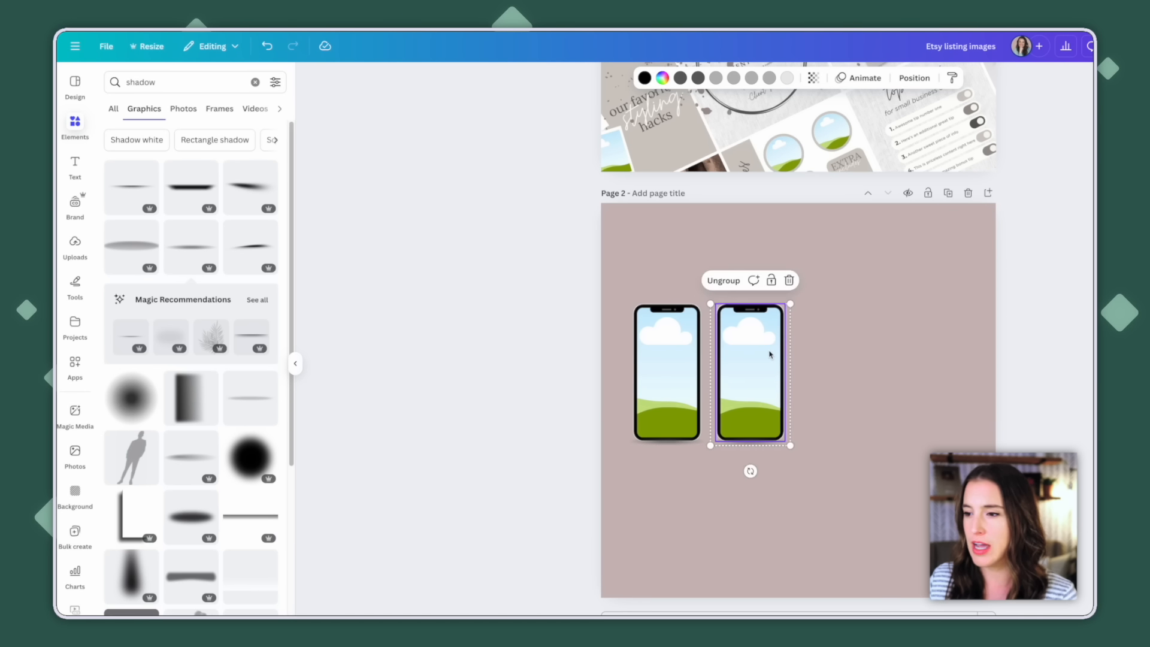
# Duplicate the phone group twice more to make an evenly spaced row of four, and centre the row across the page
pyautogui.hotkey('ctrl', 'd')
pyautogui.hotkey('ctrl', 'd')
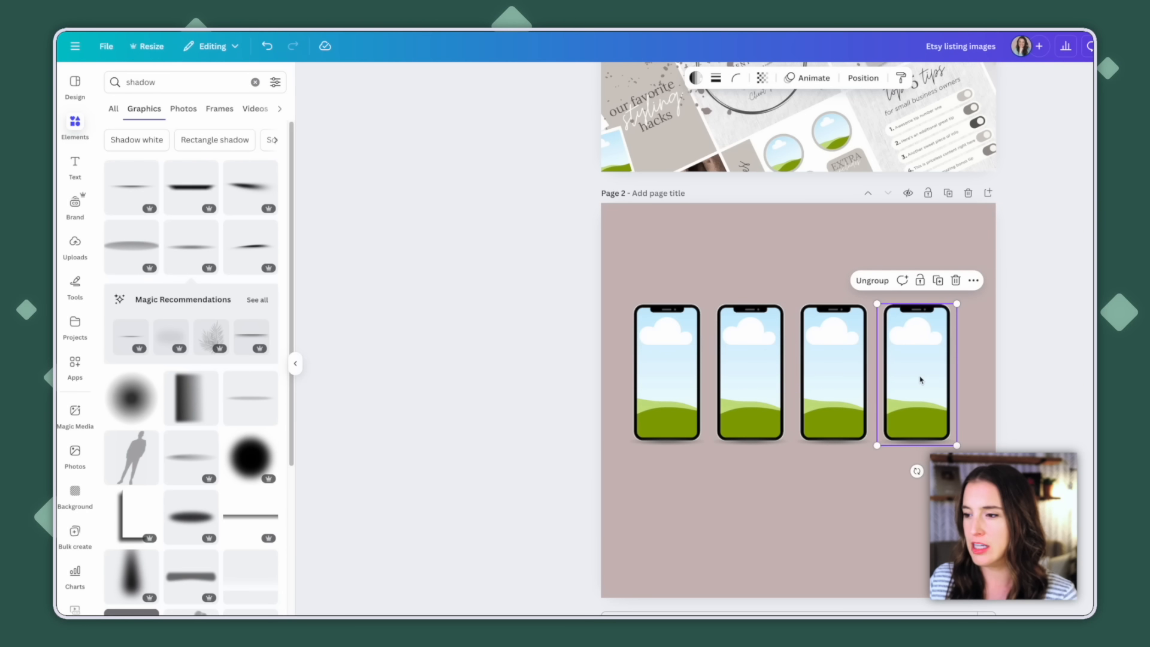
pyautogui.moveTo(925, 377); pyautogui.dragTo(921, 380)
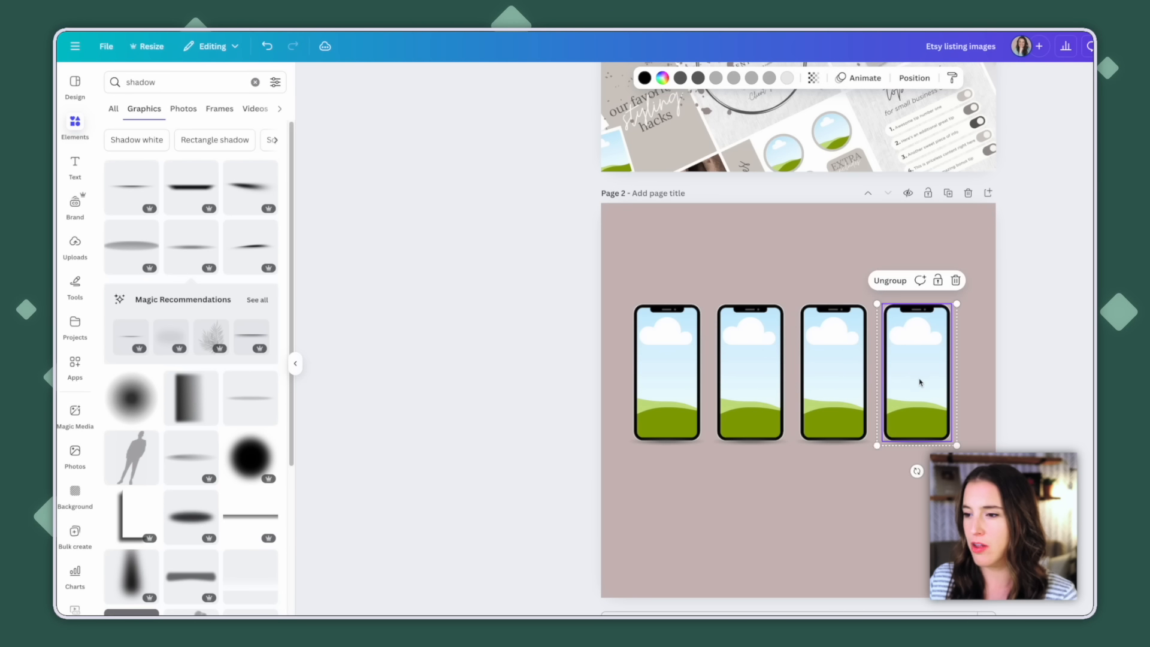
pyautogui.moveTo(616, 386); pyautogui.dragTo(922, 394)
pyautogui.moveTo(904, 393); pyautogui.dragTo(911, 393)
pyautogui.click(892, 479)
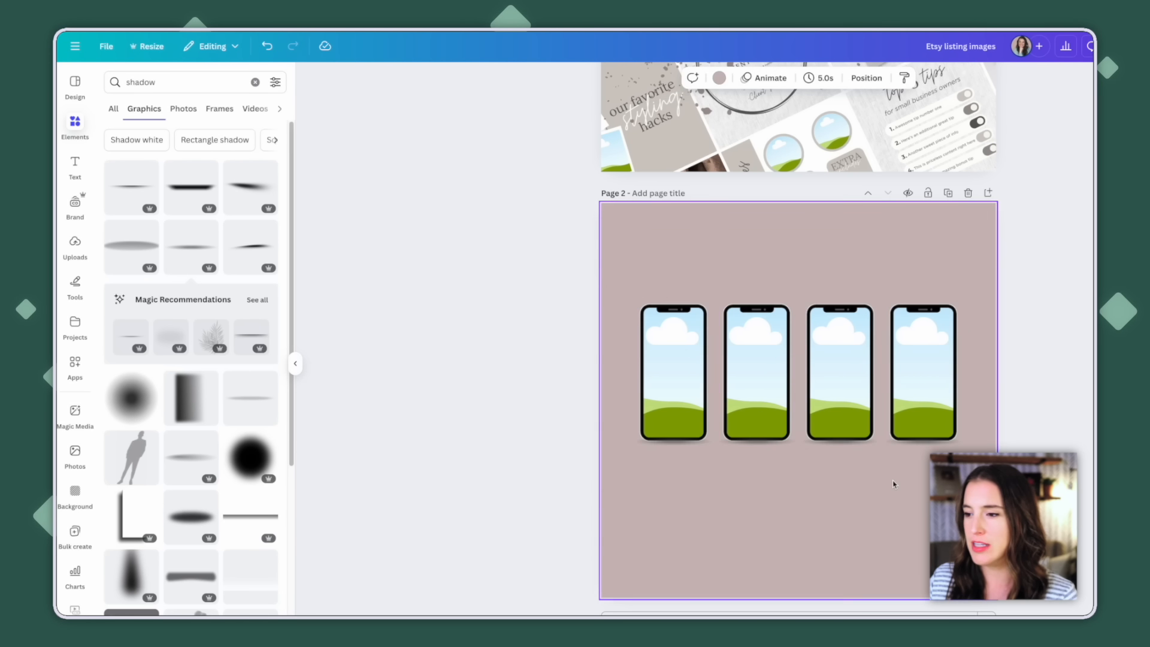
# Copy a phone group and arrange three pasted copies in a second row below the first four phones
pyautogui.click(758, 397)
pyautogui.rightClick(756, 363)
pyautogui.click(774, 385)
pyautogui.hotkey('ctrl', 'v')
pyautogui.moveTo(775, 385); pyautogui.dragTo(734, 528)
pyautogui.moveTo(734, 528); pyautogui.dragTo(734, 529)
pyautogui.hotkey('ctrl', 'v')
pyautogui.moveTo(722, 511); pyautogui.dragTo(797, 506)
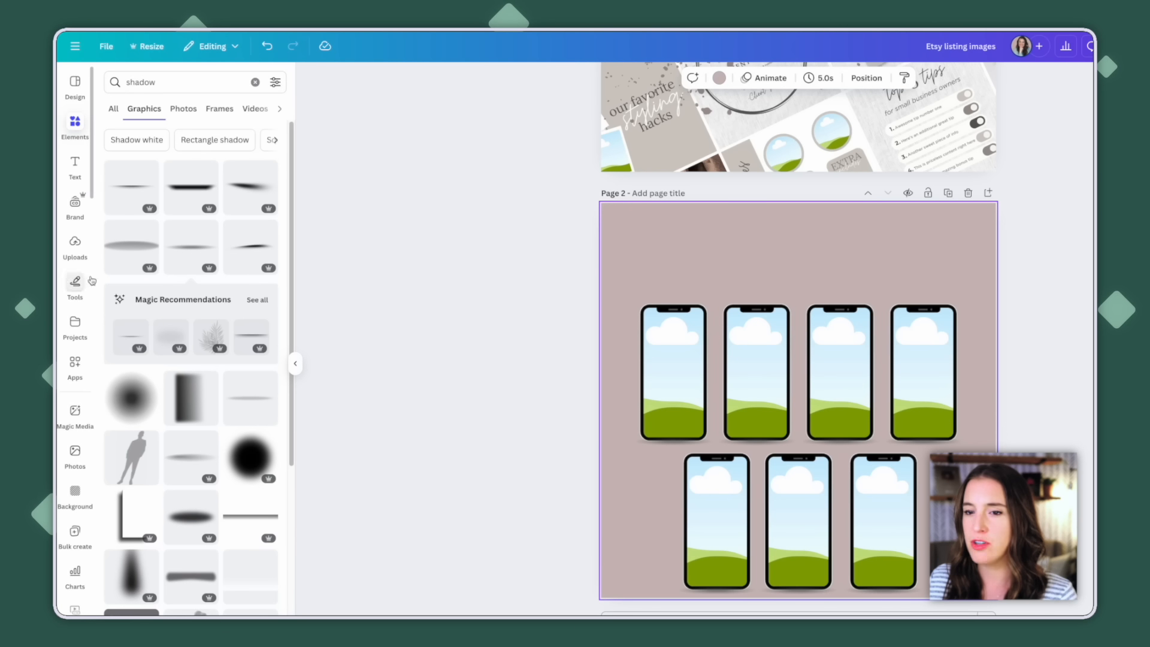
# Try the uploaded "our favorite styling hacks" post image in the first phone frame, then undo the placement
pyautogui.click(80, 251)
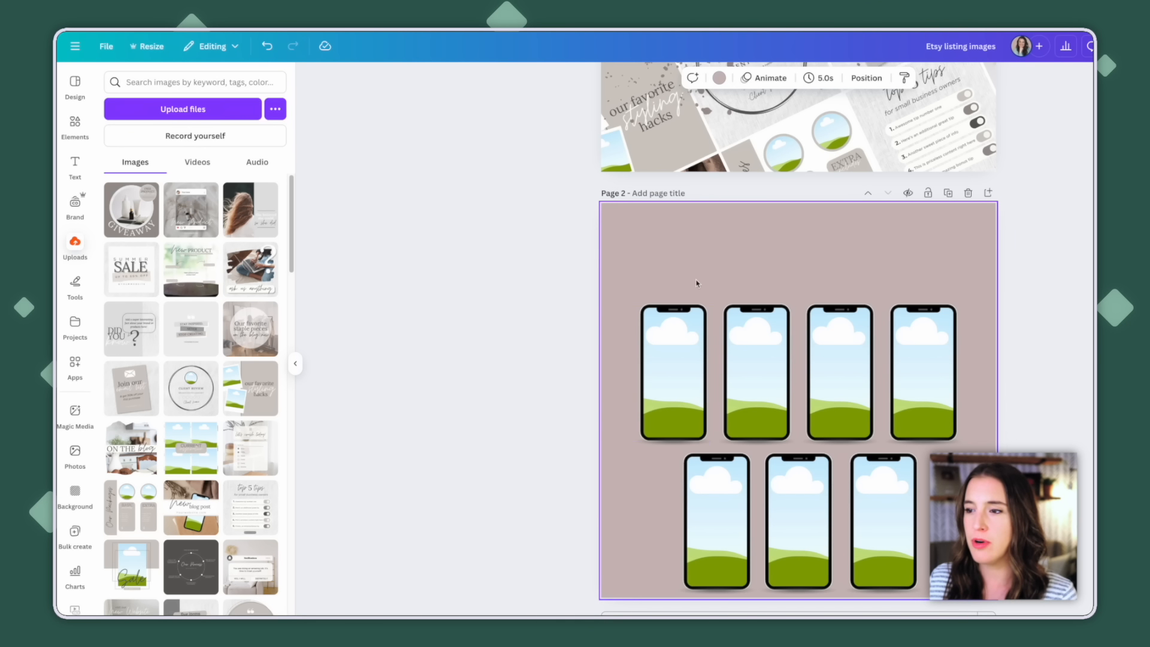
pyautogui.scroll(1, 698, 270)
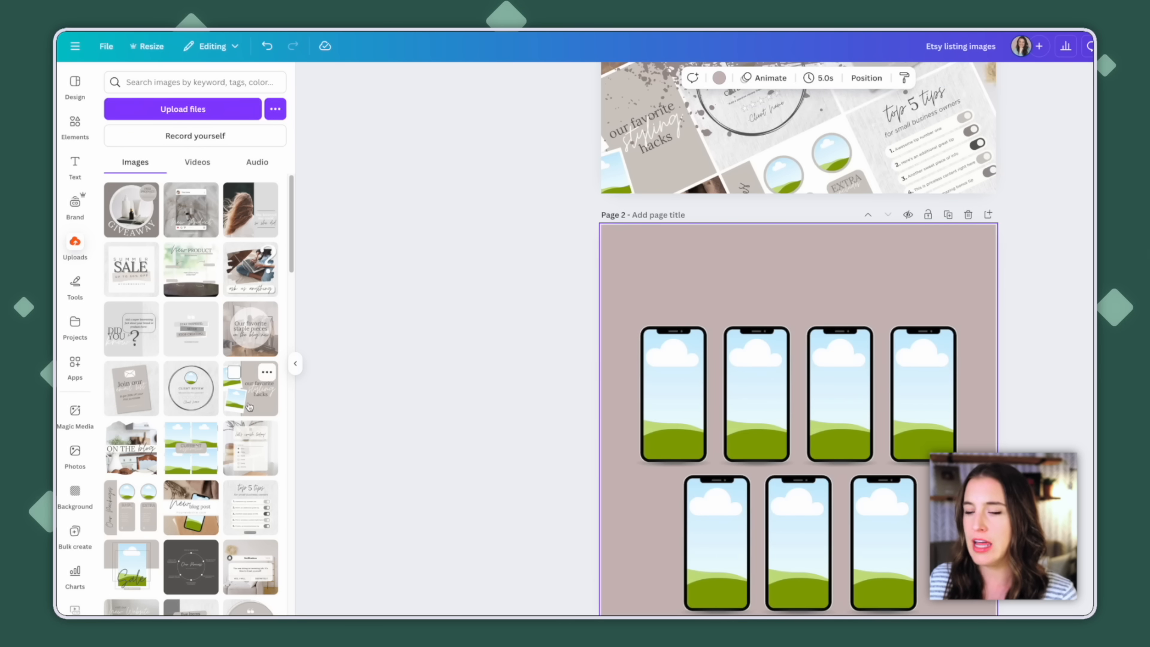
pyautogui.moveTo(249, 407); pyautogui.dragTo(662, 412)
pyautogui.hotkey('ctrl', 'z')
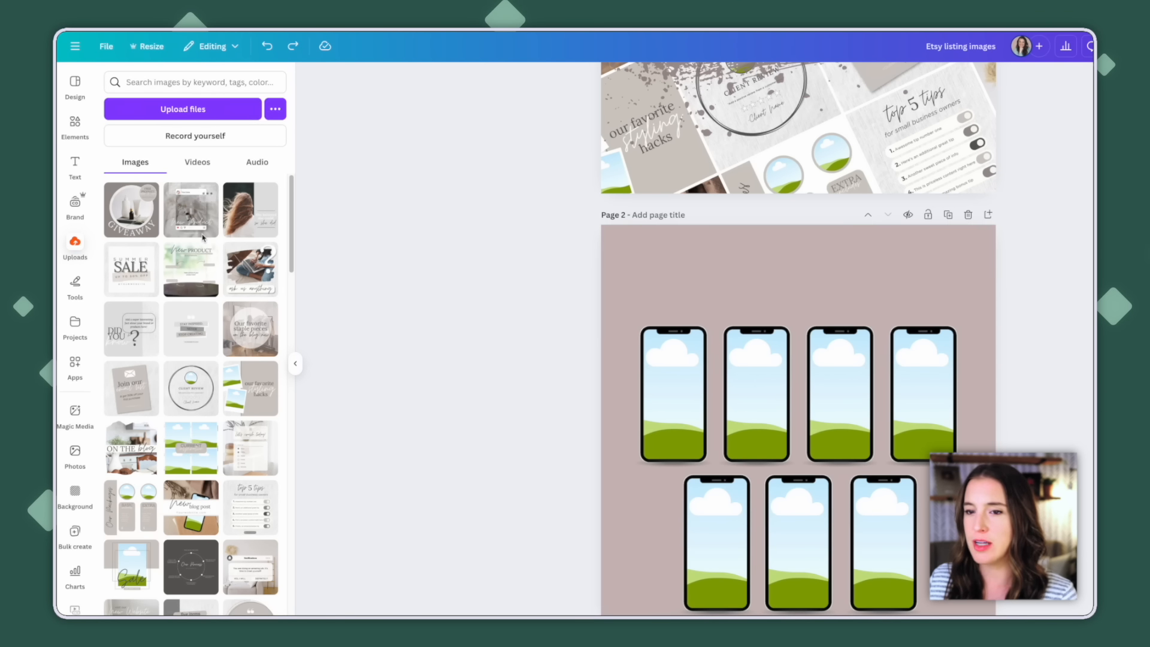
# Open the text options for page 2
pyautogui.click(74, 165)
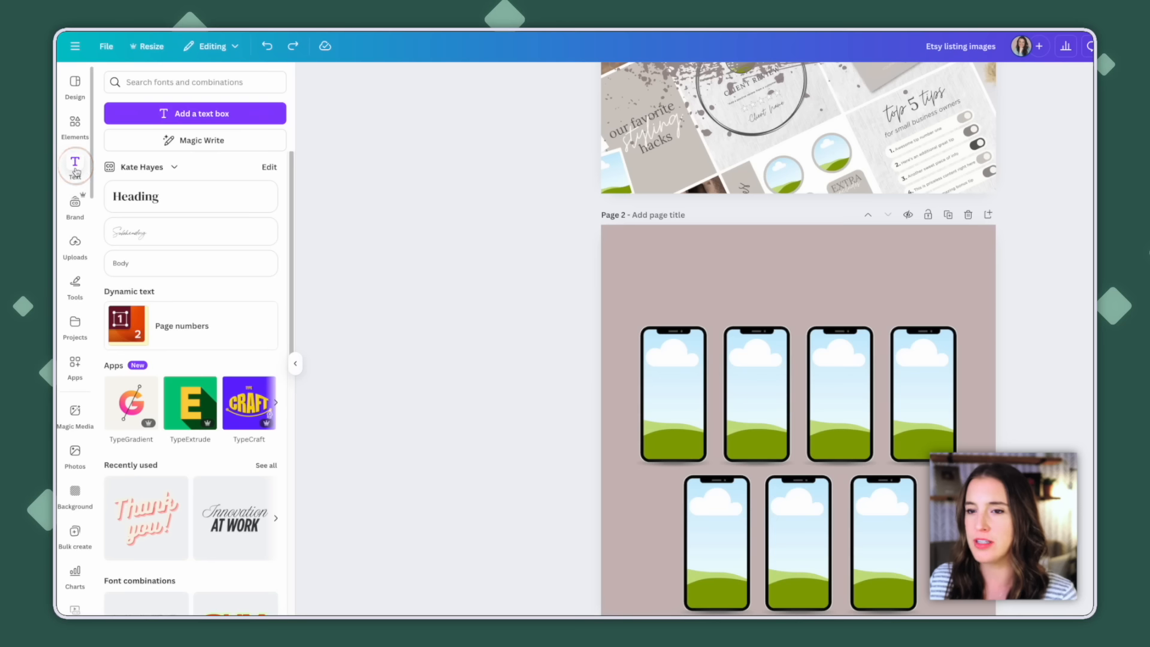